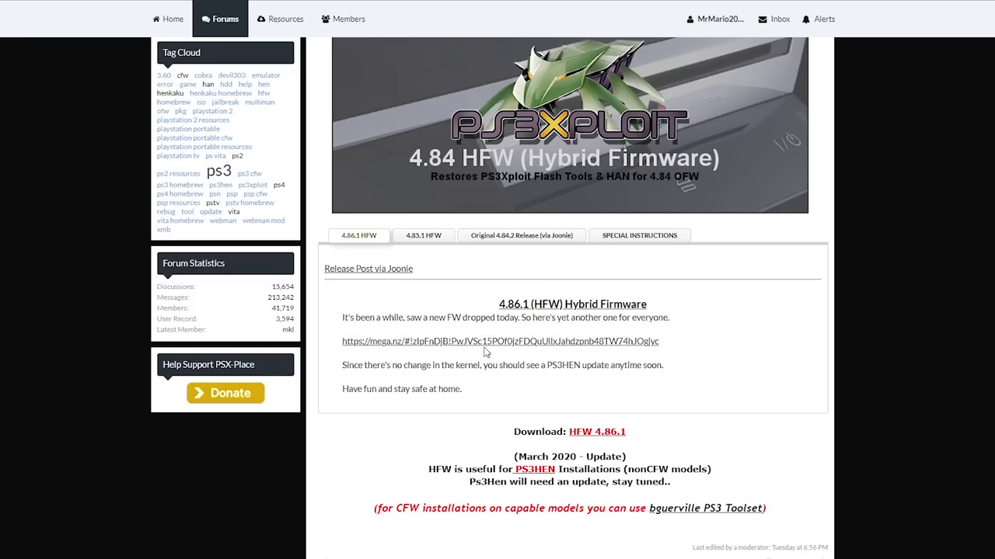
# - Download HFW_4.86.1_03_30_2020.zip from the 4.86.1 HFW release post's MEGA link and save it to the computer
pyautogui.click(442, 342)
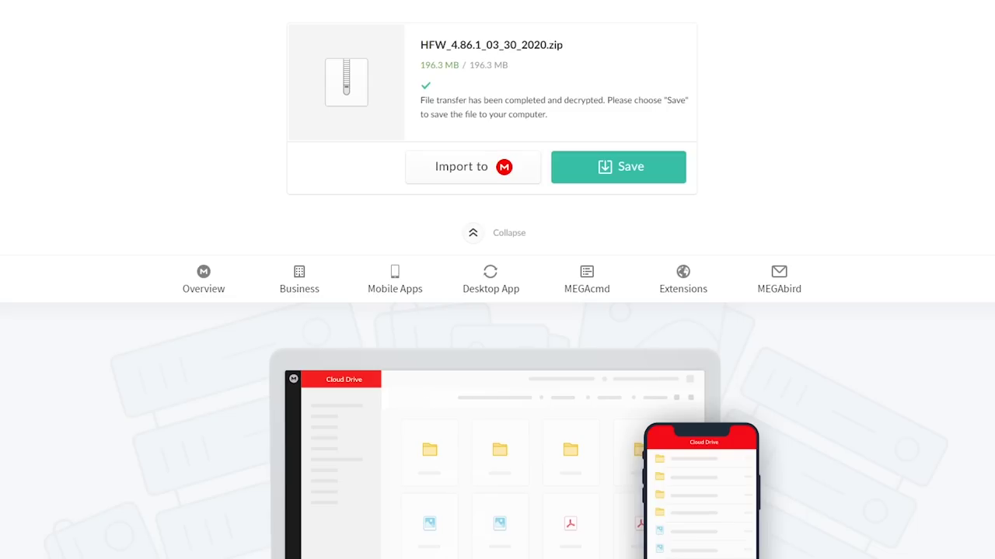
pyautogui.click(559, 178)
pyautogui.click(614, 171)
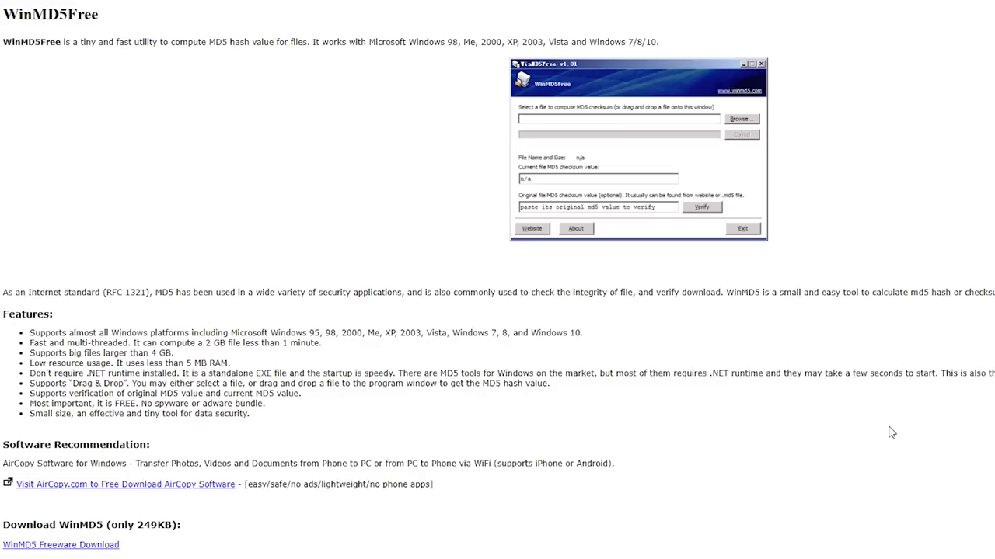
# - Look through the WinMD5Free page for its freeware download section
pyautogui.scroll(-3, 404, 269)
pyautogui.scroll(-2, 404, 268)
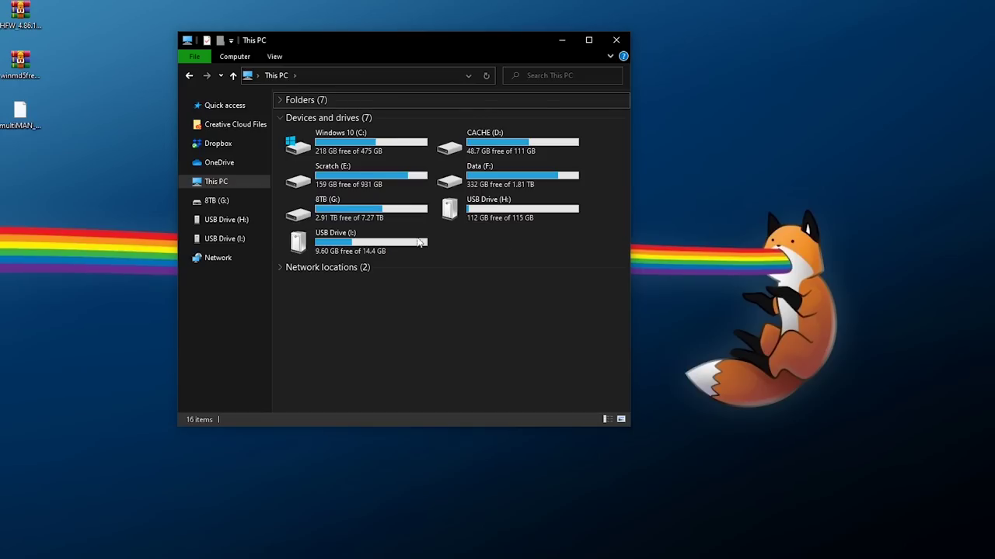
# - Check the file system of USB Drive (I:) in its properties
pyautogui.rightClick(310, 233)
pyautogui.click(342, 558)
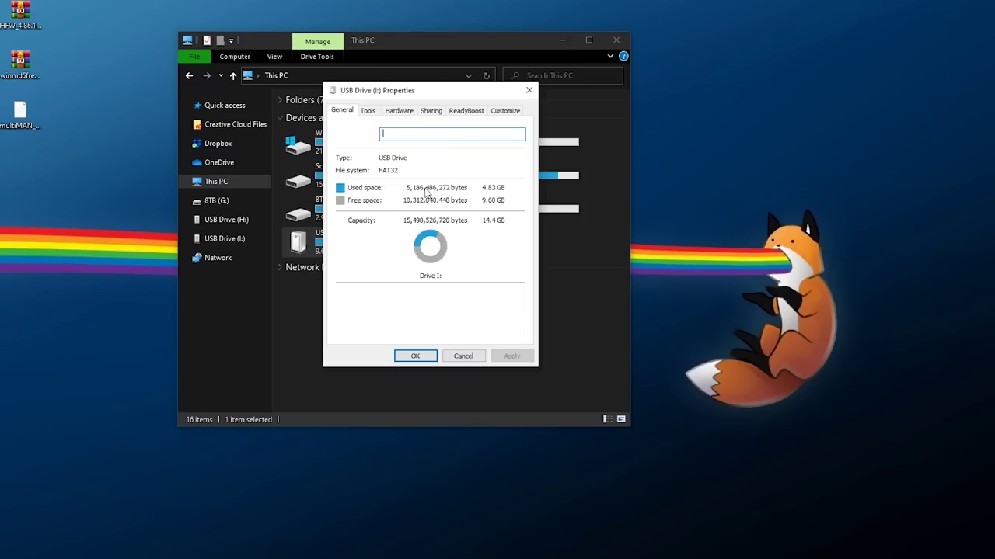
pyautogui.click(530, 90)
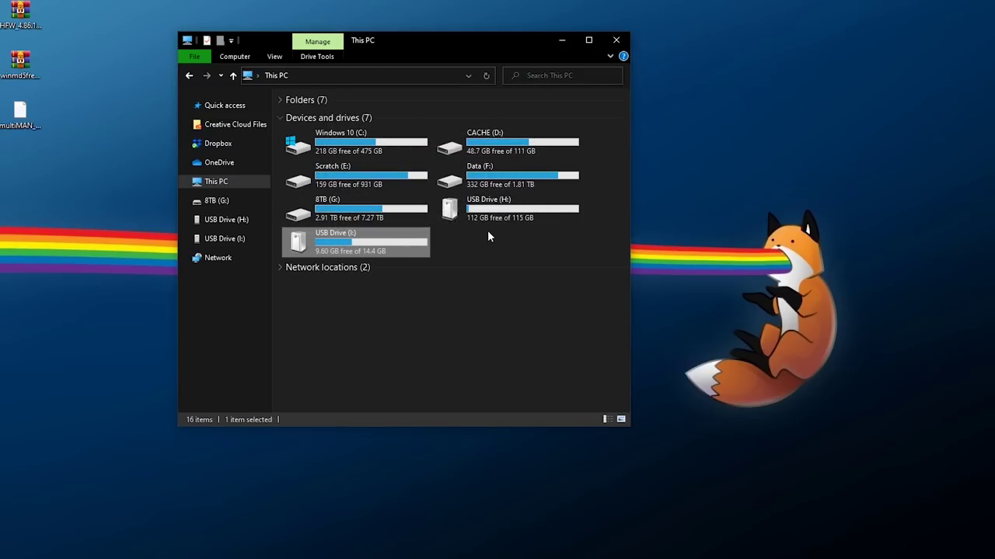
# - Check which file systems Windows offers for formatting USB Drive (H:)
pyautogui.rightClick(334, 235)
pyautogui.click(346, 502)
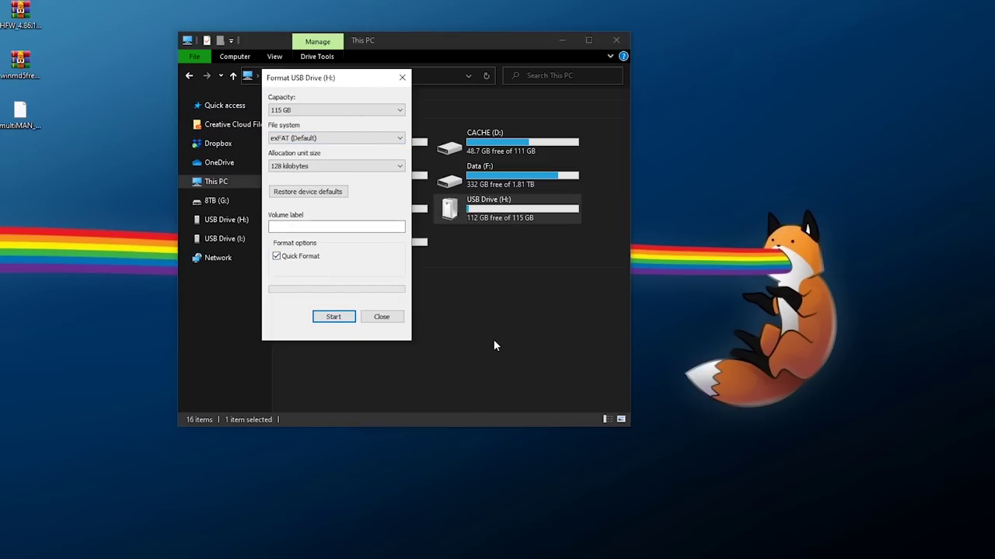
pyautogui.click(368, 140)
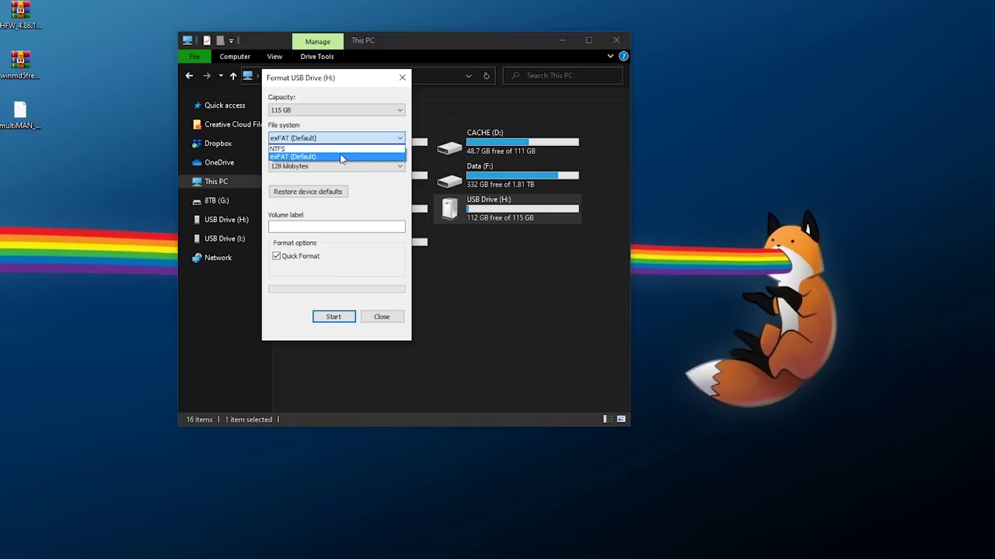
pyautogui.click(316, 138)
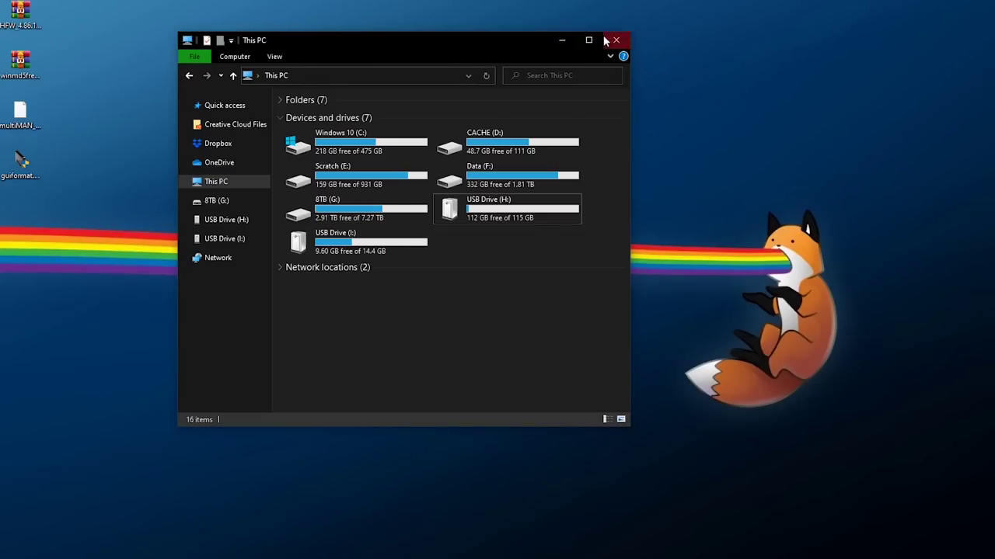
# - Close the This PC window and run guiformat.exe from the desktop as administrator, allowing it to make changes
pyautogui.click(519, 205)
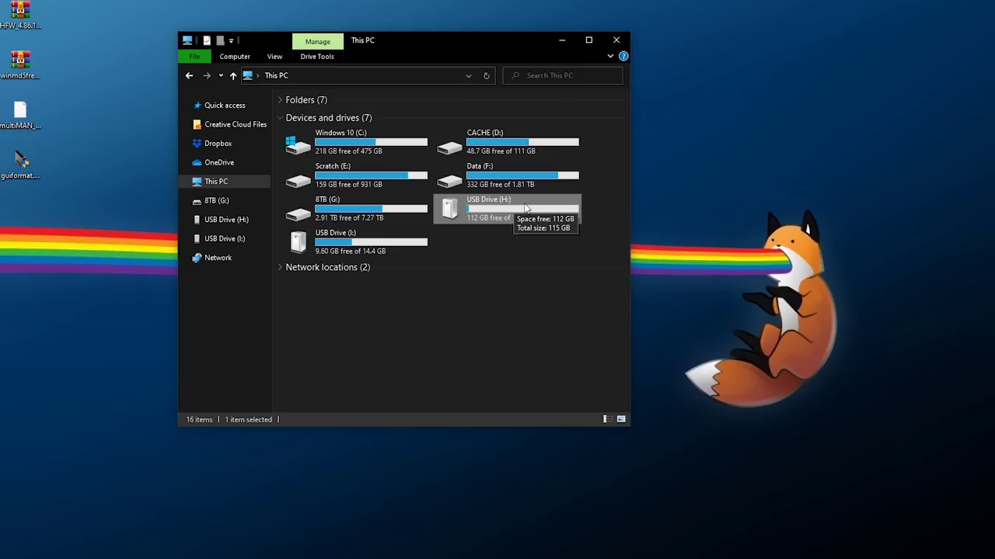
pyautogui.click(617, 40)
pyautogui.rightClick(34, 162)
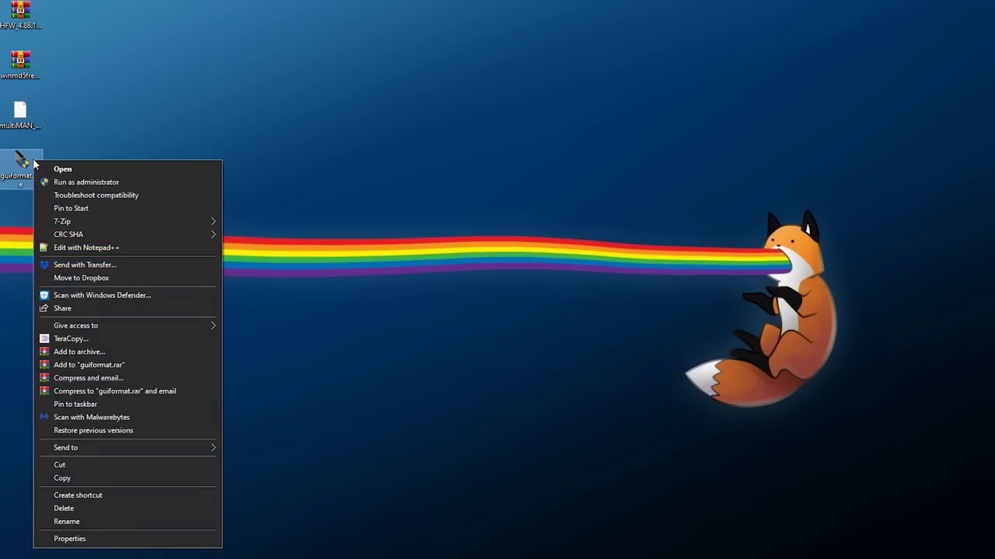
pyautogui.click(86, 183)
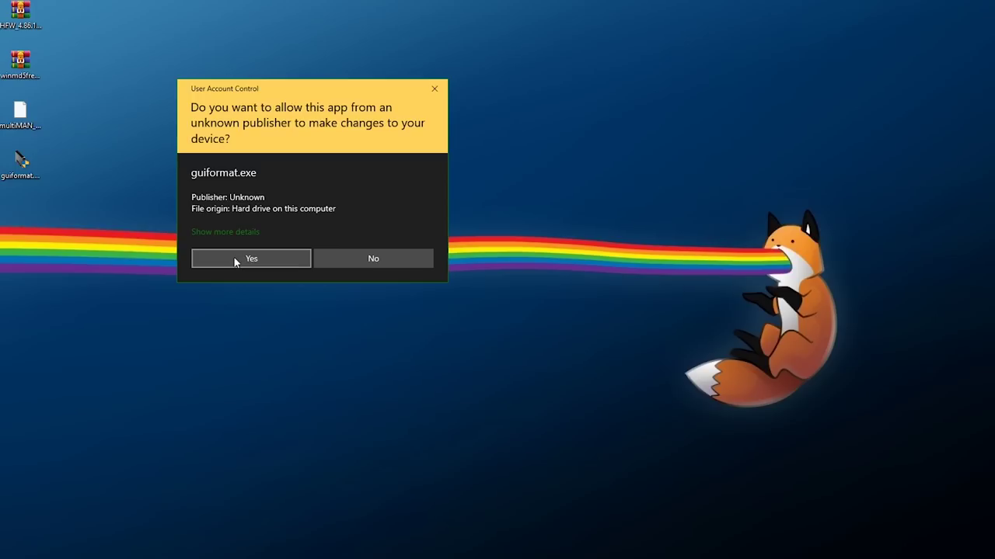
pyautogui.click(234, 257)
# - Quick-format drive H:\ as FAT32 with an allocation unit size of 32768, accepting the loss of all data
pyautogui.click(190, 71)
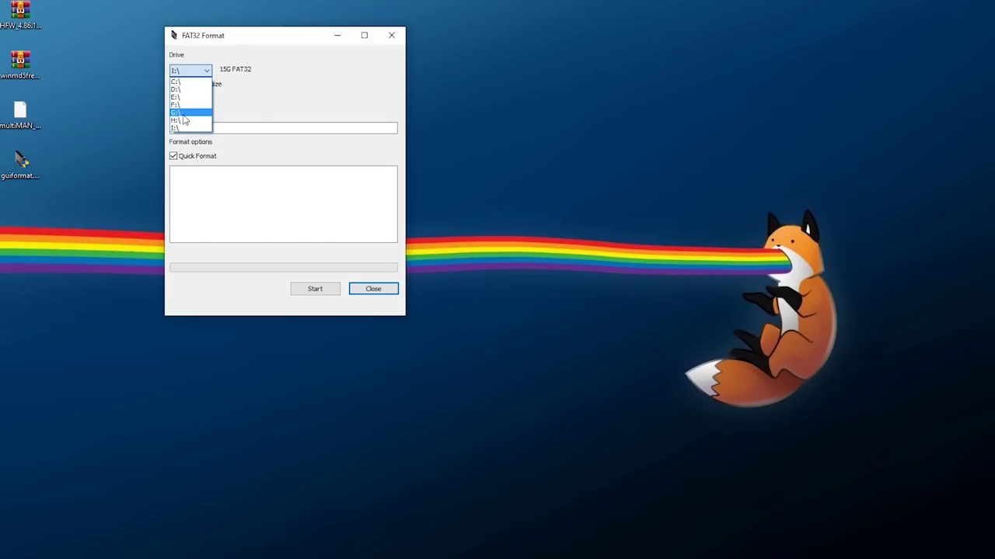
pyautogui.click(184, 121)
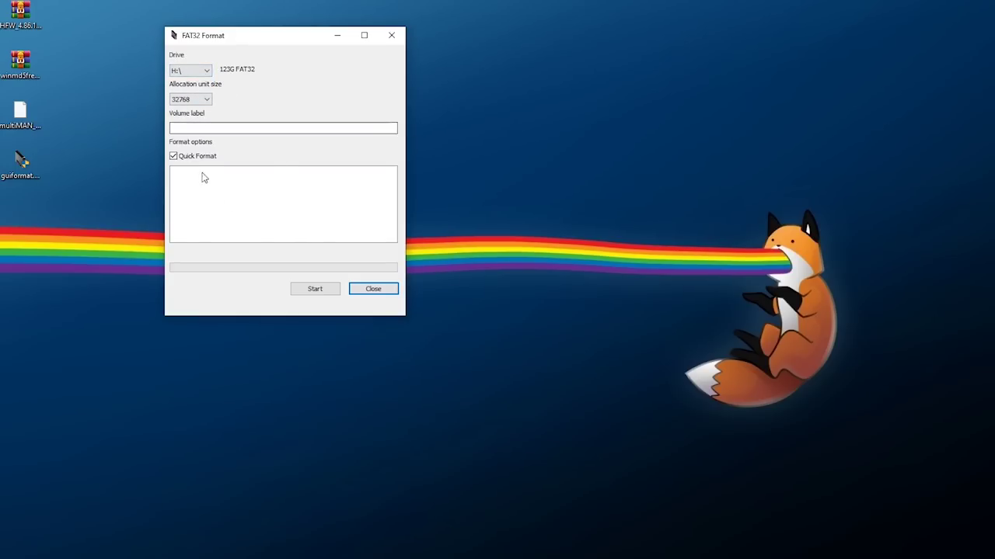
pyautogui.click(313, 288)
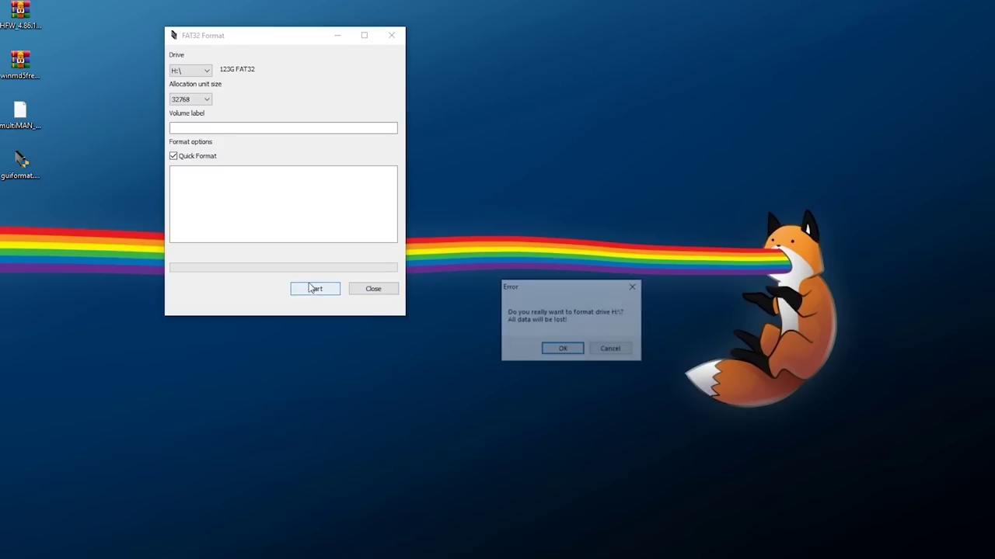
pyautogui.click(563, 350)
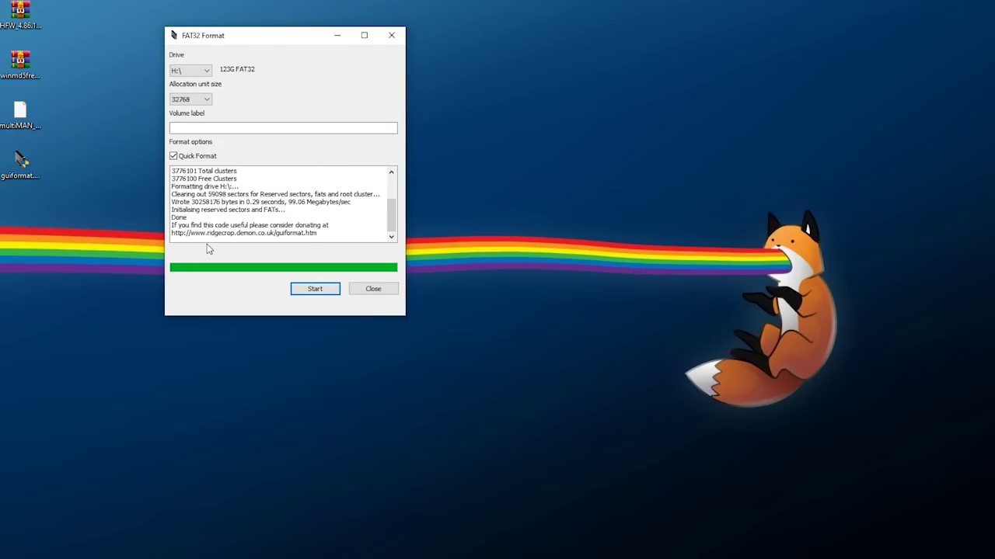
# - Try to format drive H:\ a second time, closing the File Explorer window and dismissing the error
pyautogui.press('Return')
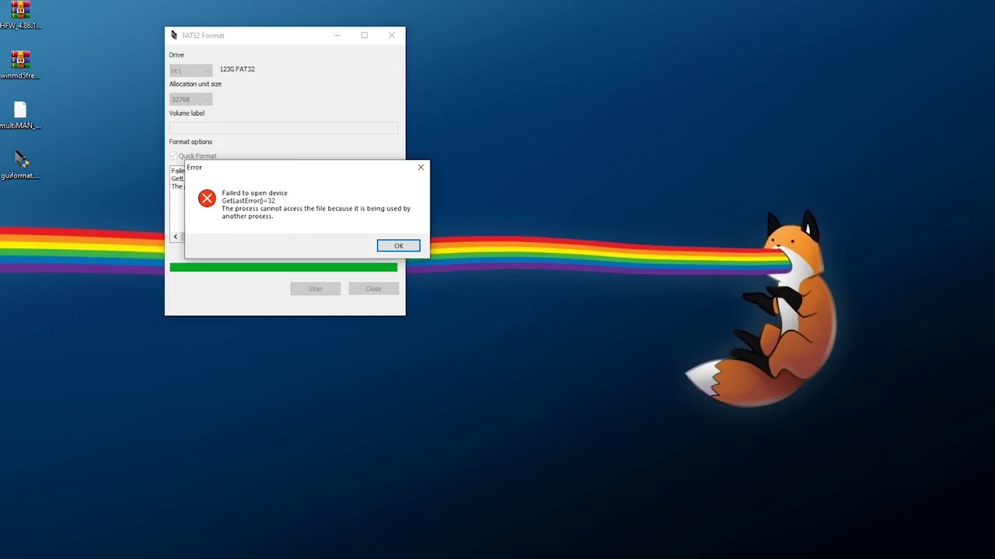
pyautogui.press('super+e')
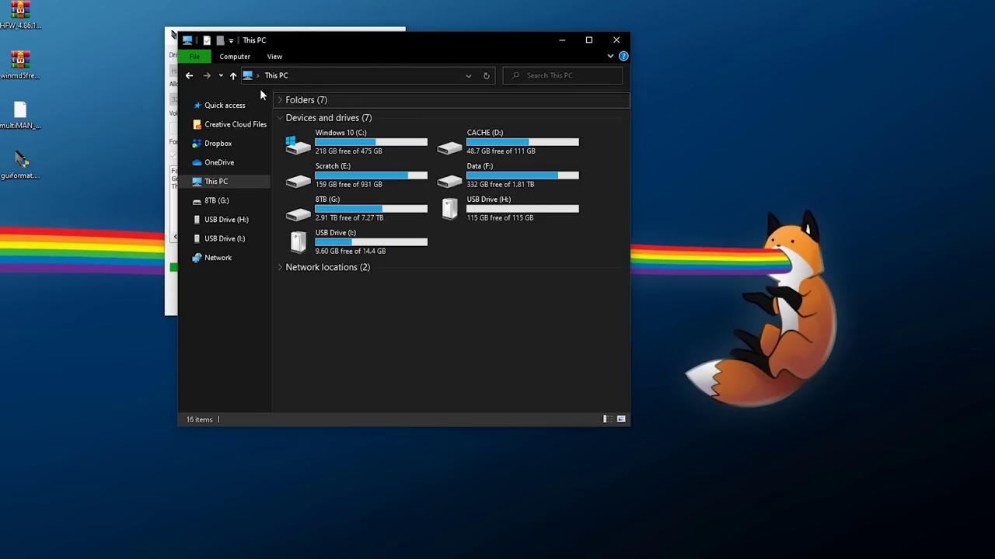
pyautogui.click(620, 43)
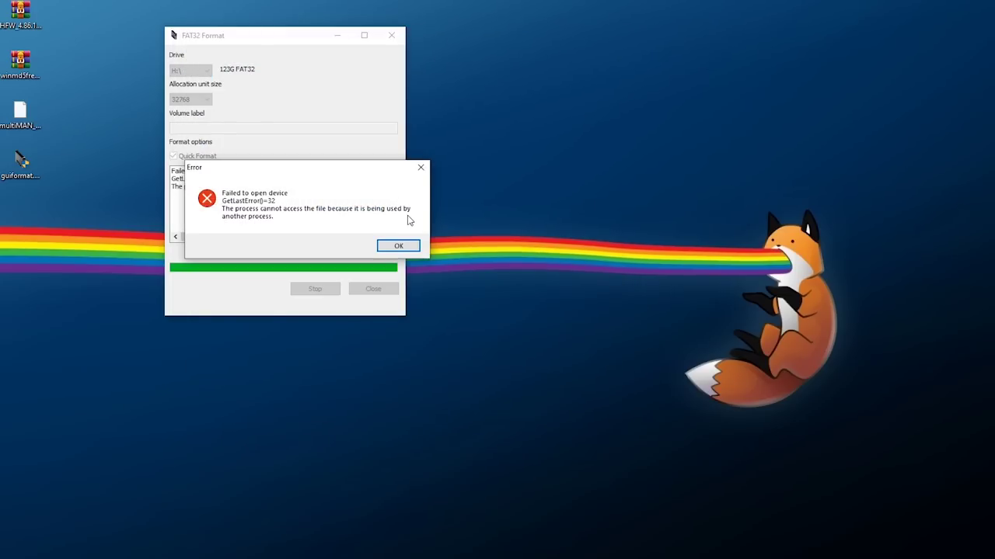
pyautogui.click(395, 244)
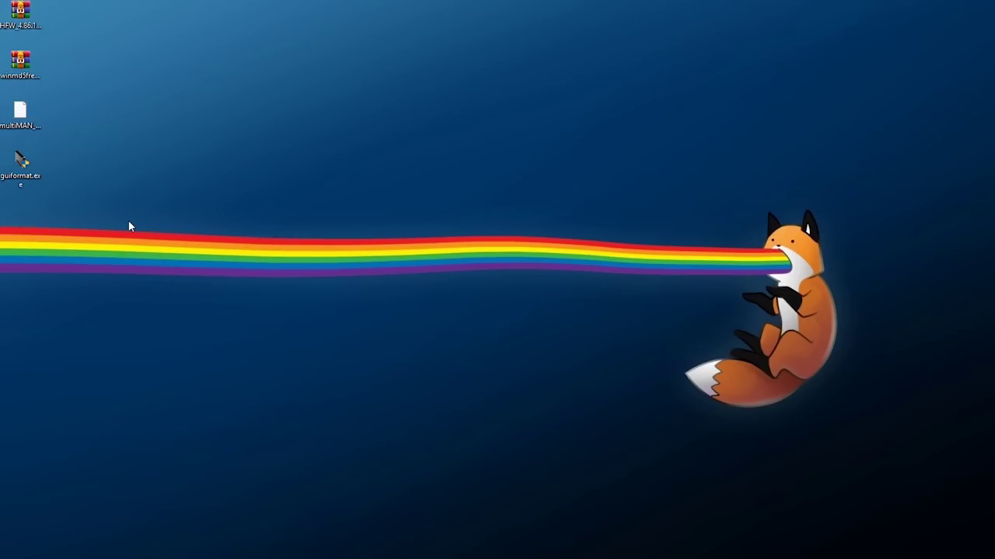
# - Copy the multiMAN 04.85.01 BASE package from the desktop to the root of USB Drive (H:) and close the window
pyautogui.hotkey('alt', 'Tab')
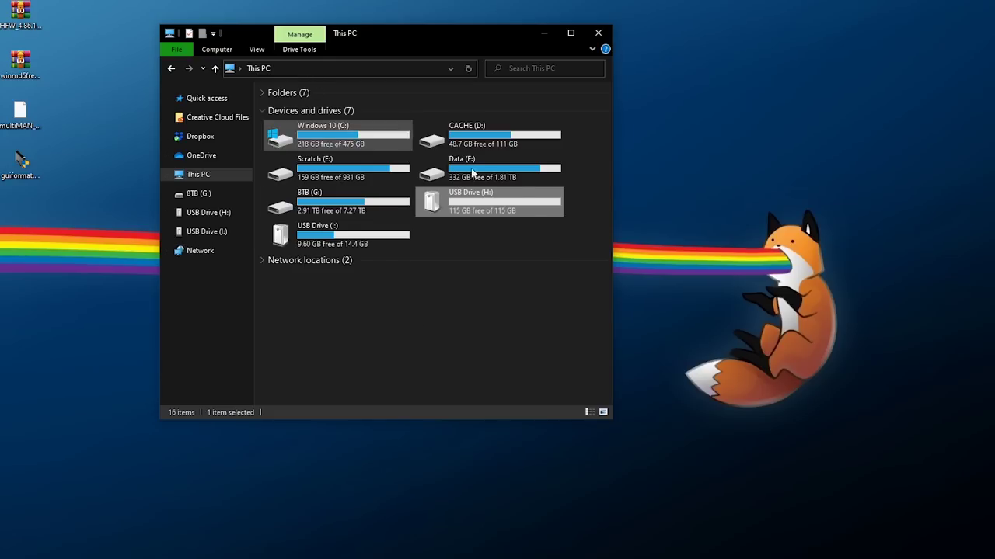
pyautogui.doubleClick(464, 210)
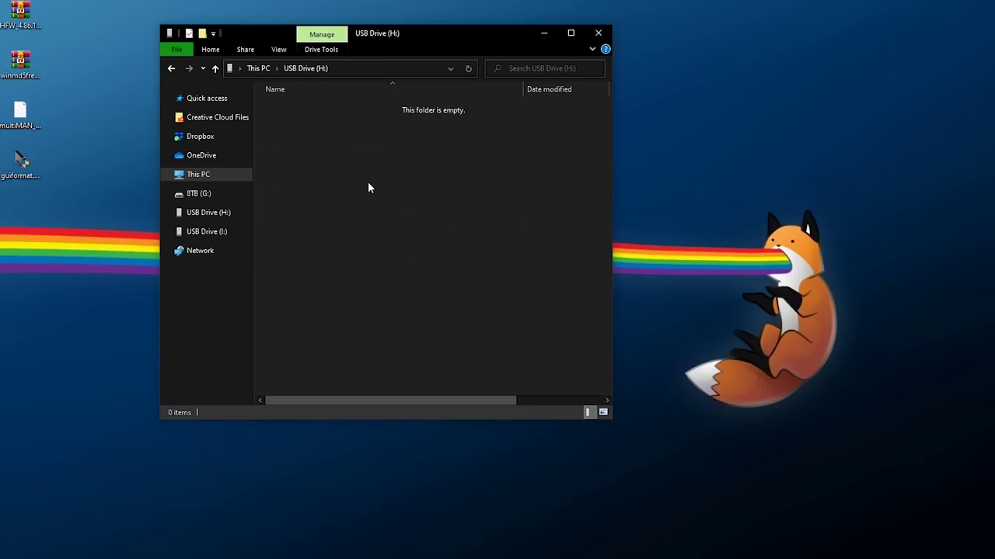
pyautogui.click(33, 123)
pyautogui.moveTo(34, 126); pyautogui.dragTo(384, 135)
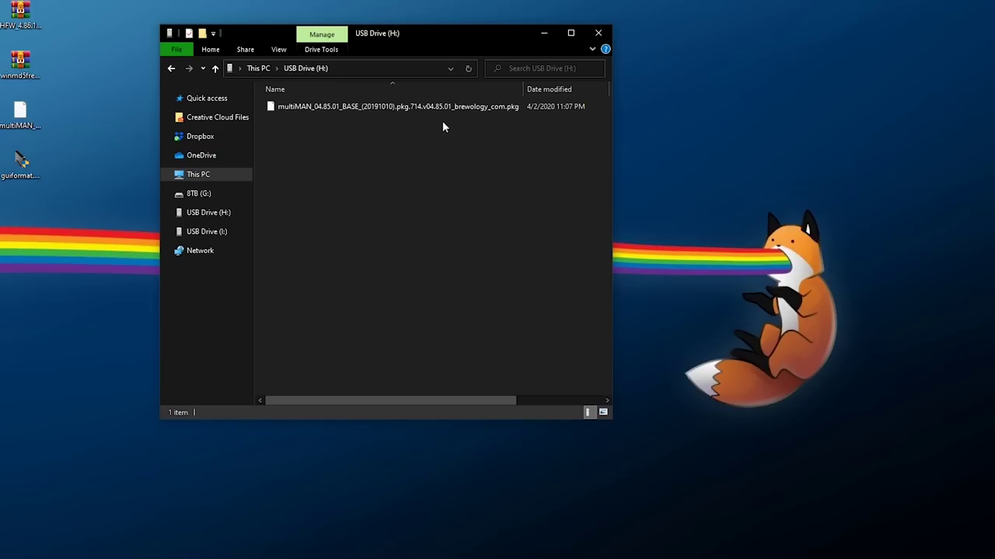
pyautogui.hotkey('alt', 'F4')
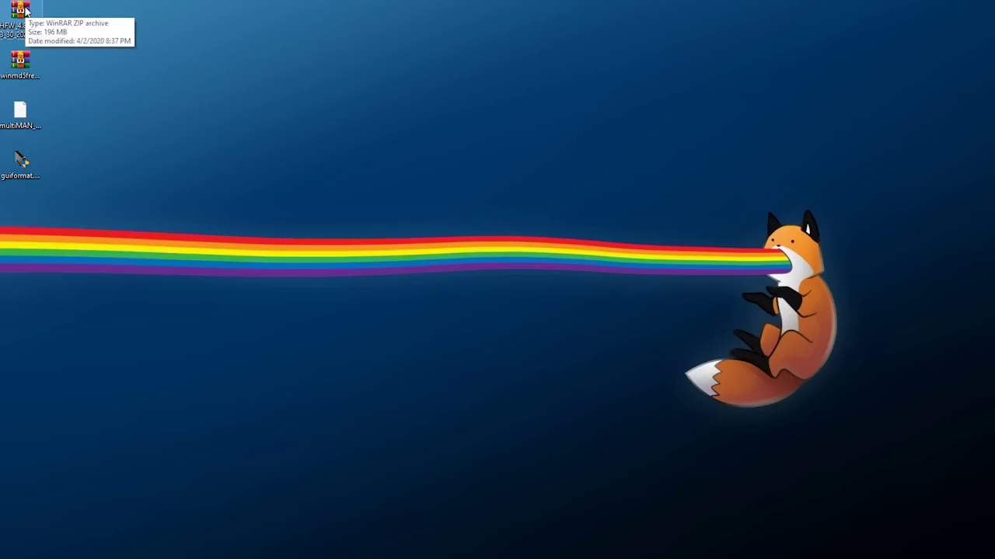
# - Extract the HFW_4.86.1_03_30_2020 archive on the desktop into its own folder and open that folder
pyautogui.rightClick(25, 11)
pyautogui.click(78, 71)
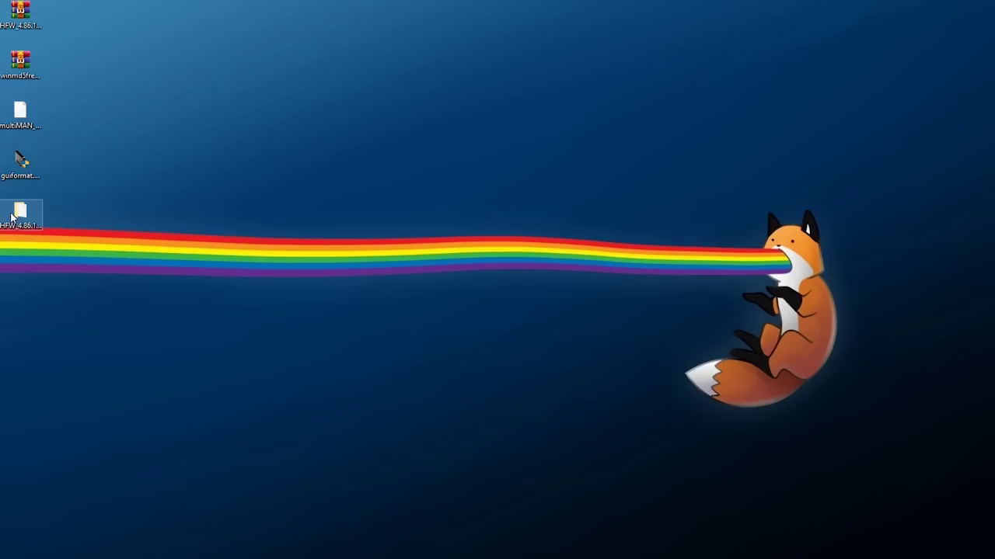
pyautogui.doubleClick(6, 220)
# - Copy the HFW_4.86.1_PS3UPDAT.PUP file from the extracted folder to the clipboard
pyautogui.click(371, 124)
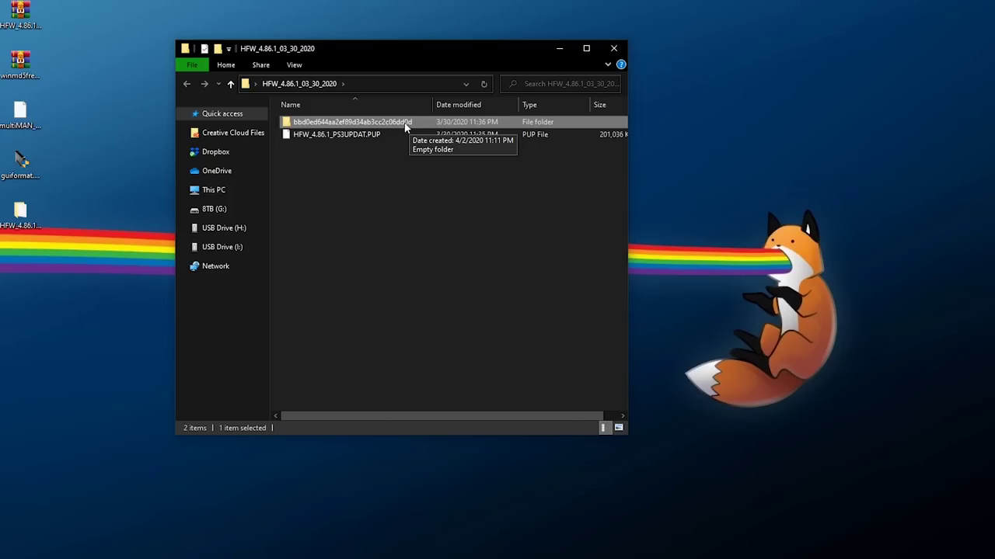
pyautogui.click(379, 138)
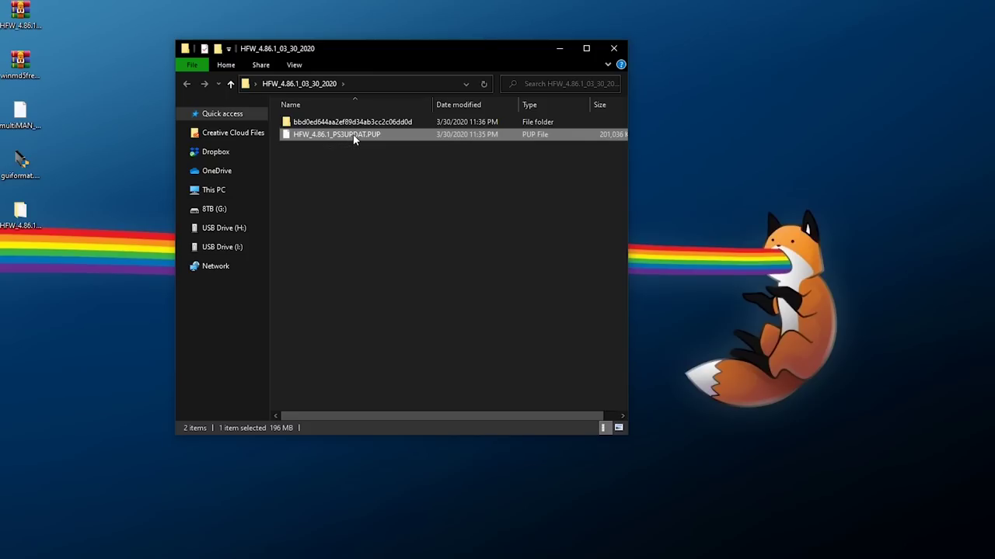
pyautogui.rightClick(353, 137)
pyautogui.click(391, 398)
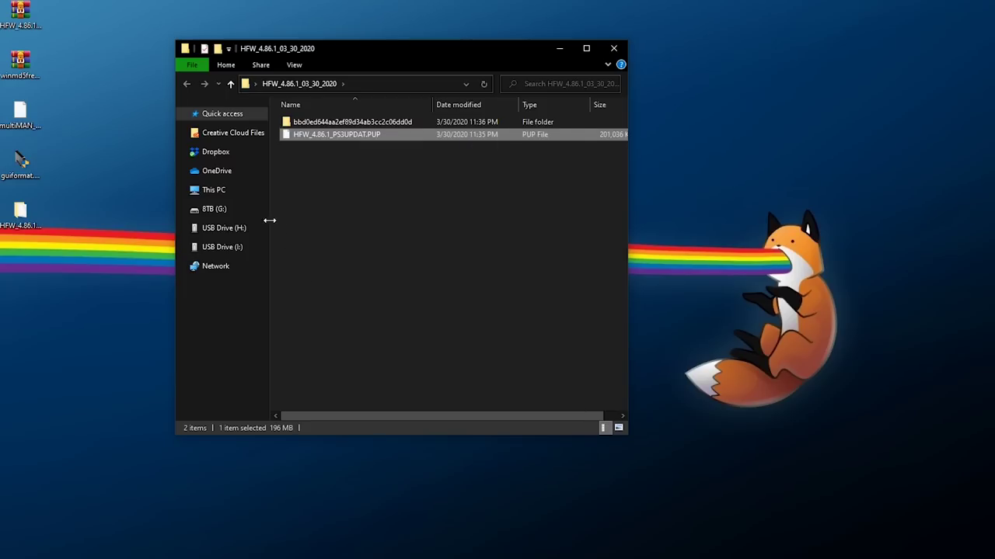
# - Create a folder named PS3 in the root of USB Drive (H:) and open it
pyautogui.click(224, 228)
pyautogui.rightClick(313, 142)
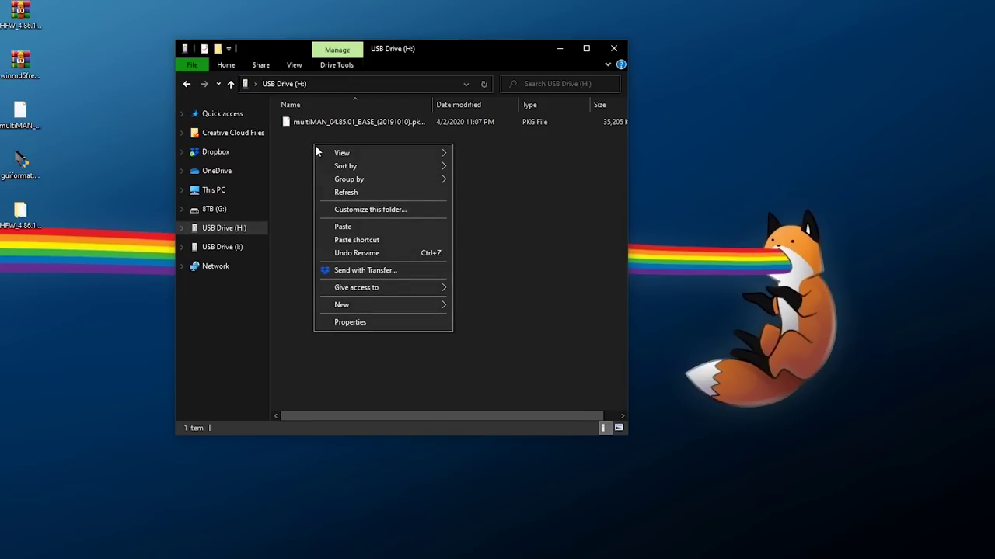
pyautogui.moveTo(390, 304)
pyautogui.click(479, 308)
pyautogui.write('PS3')
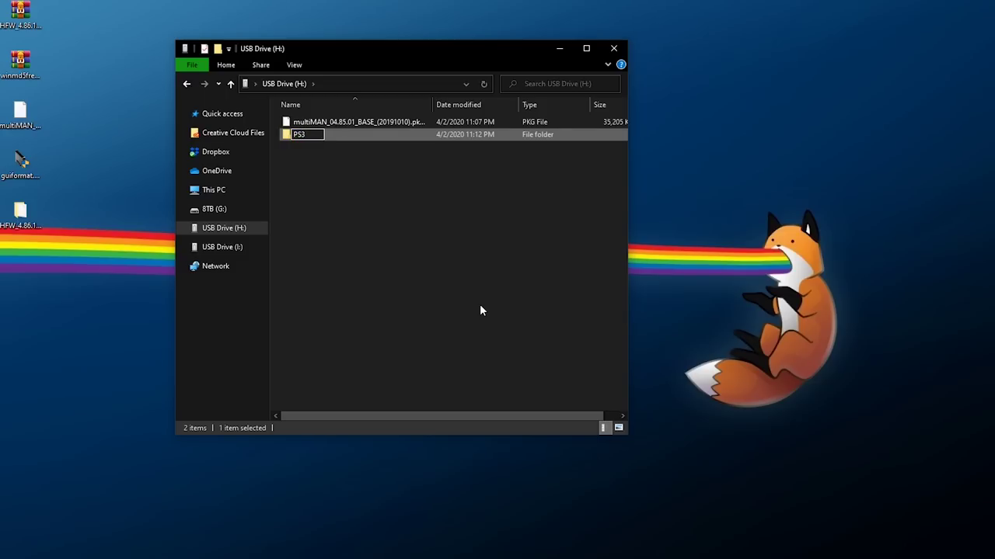
pyautogui.press('Return')
pyautogui.press('Return')
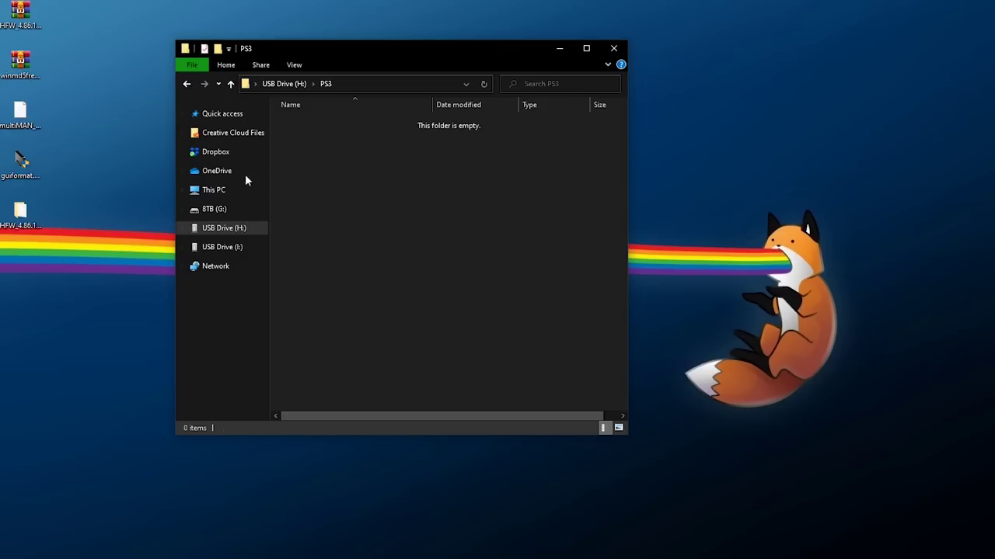
# - Create a folder named UPDATE inside the PS3 folder and open it
pyautogui.rightClick(394, 152)
pyautogui.moveTo(477, 311)
pyautogui.click(554, 317)
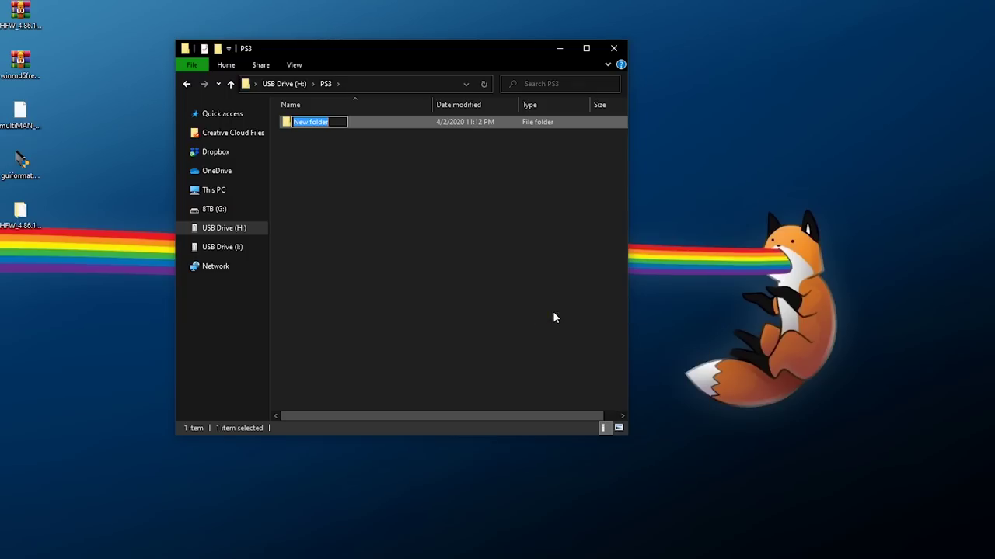
pyautogui.write('UPDATE')
pyautogui.press('Return')
pyautogui.press('Return')
# - Paste HFW_4.86.1_PS3UPDAT.PUP into the UPDATE folder and select the pasted file
pyautogui.rightClick(327, 165)
pyautogui.click(389, 249)
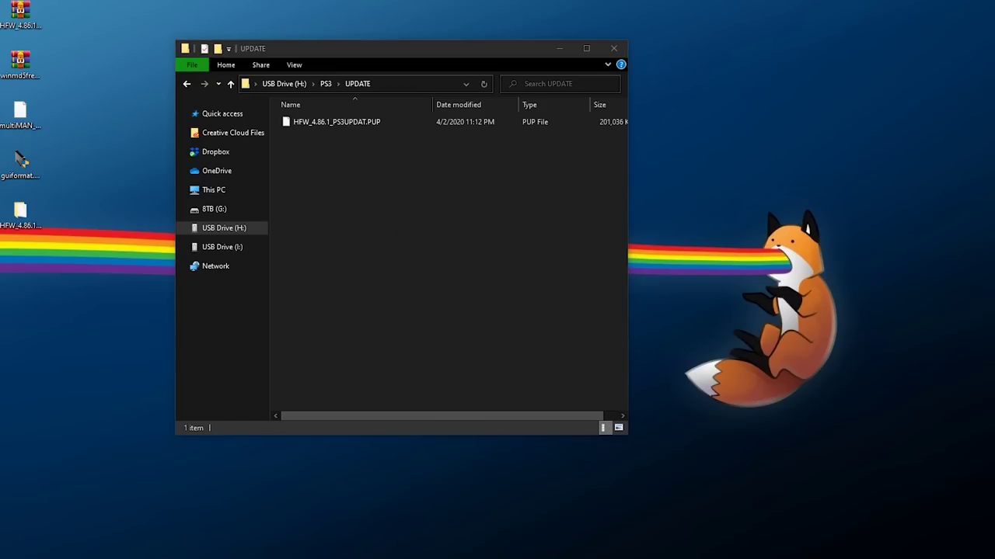
pyautogui.click(350, 126)
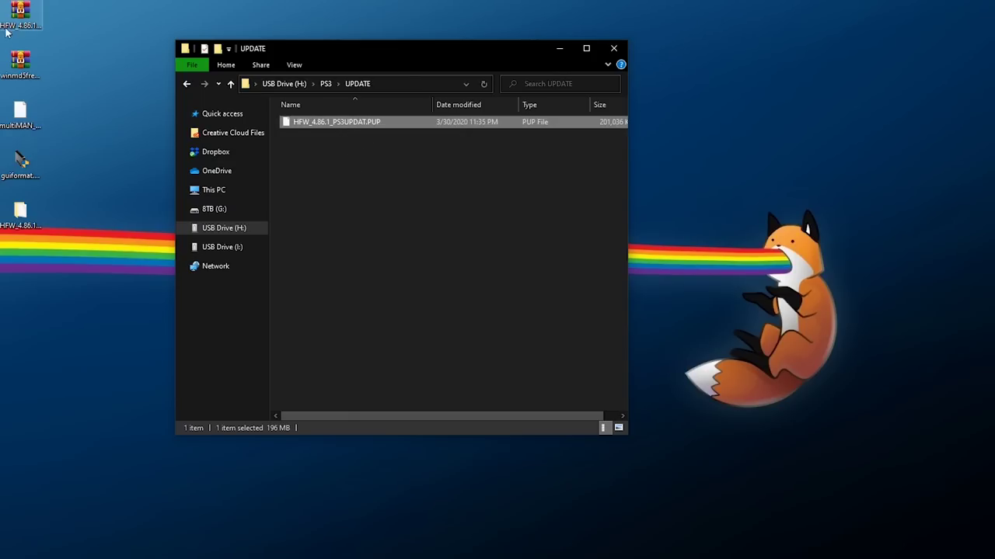
# - Extract the winmd5free archive on the desktop into a winmd5free folder
pyautogui.click(31, 66)
pyautogui.rightClick(31, 66)
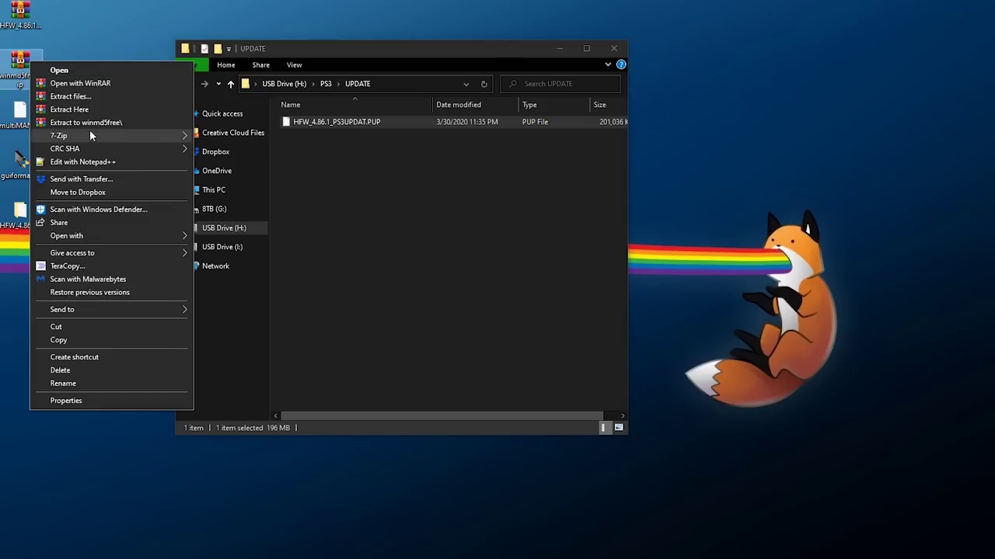
pyautogui.click(75, 125)
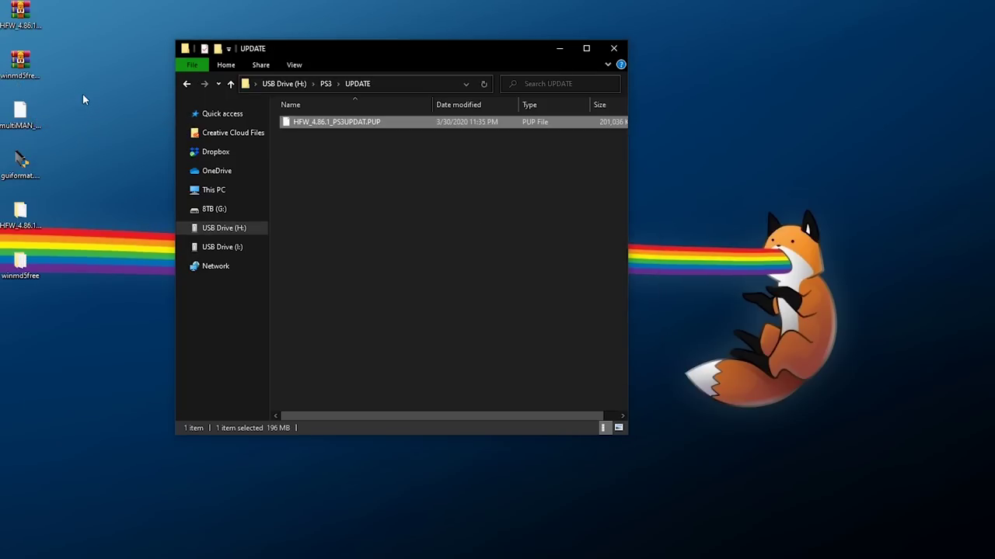
# - Launch WinMD5.exe from the winmd5free folder on the desktop and close the open folder windows
pyautogui.click(28, 272)
pyautogui.doubleClick(27, 272)
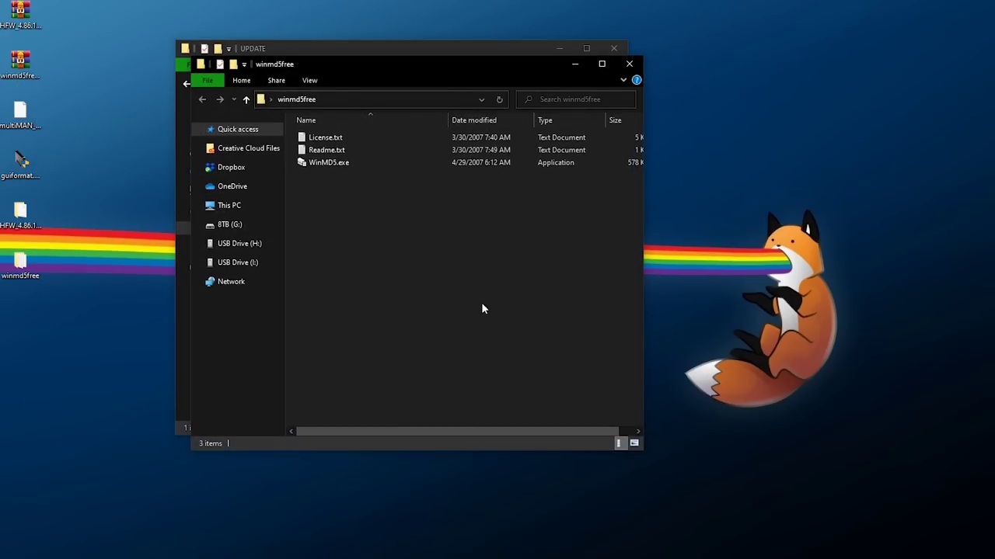
pyautogui.click(331, 165)
pyautogui.doubleClick(331, 165)
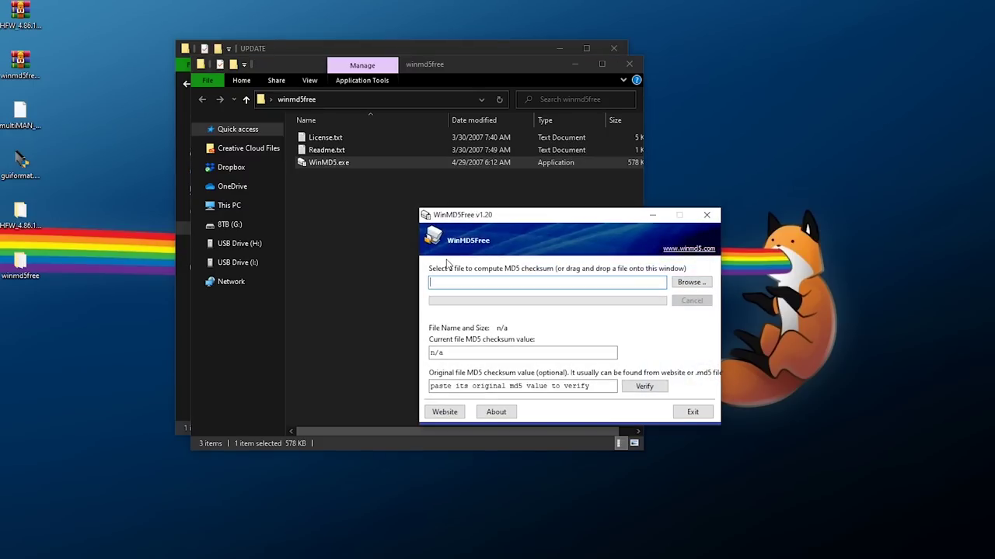
pyautogui.click(629, 63)
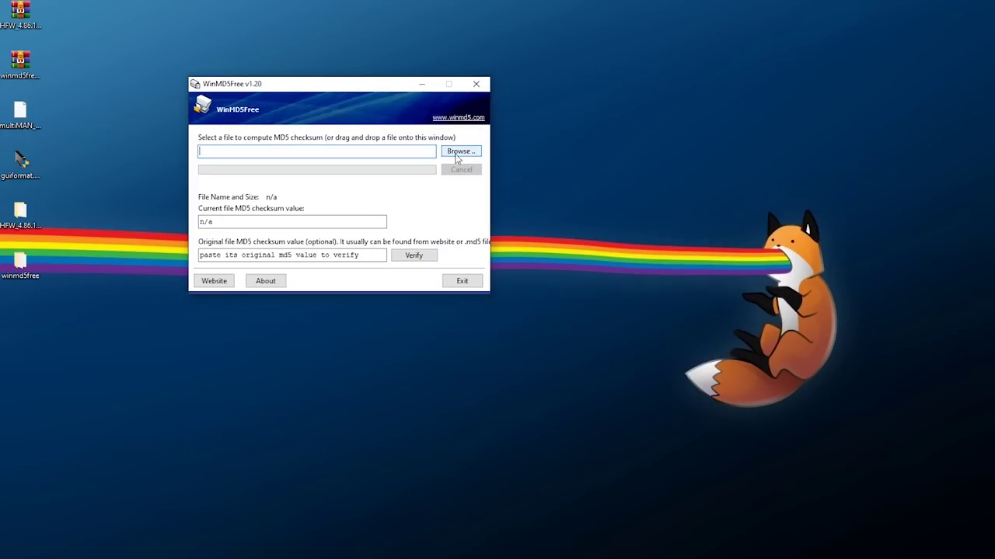
# - Load HFW_4.86.1_PS3UPDAT.PUP from PS3\UPDATE on USB Drive (H:) to compute its MD5 checksum
pyautogui.click(470, 155)
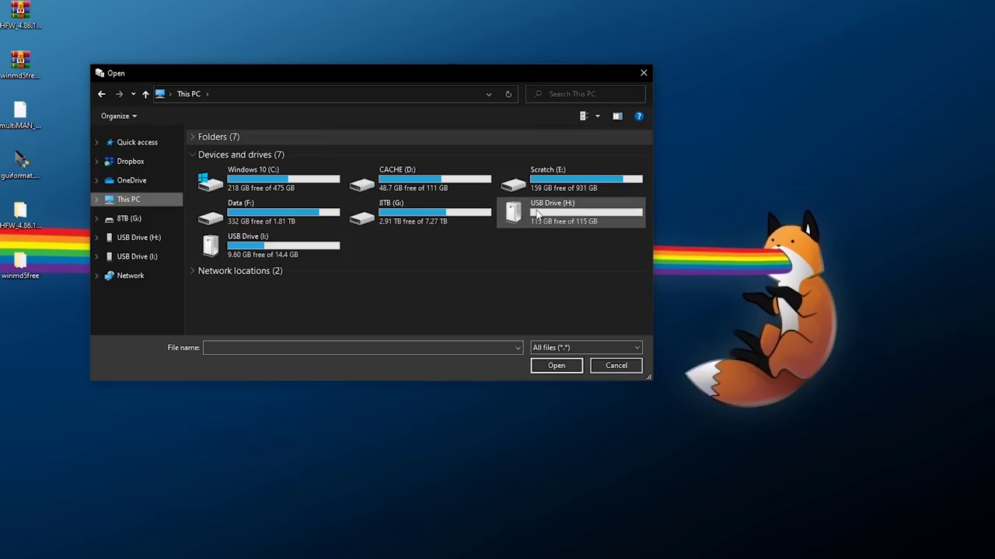
pyautogui.doubleClick(537, 214)
pyautogui.doubleClick(225, 151)
pyautogui.doubleClick(233, 152)
pyautogui.doubleClick(252, 151)
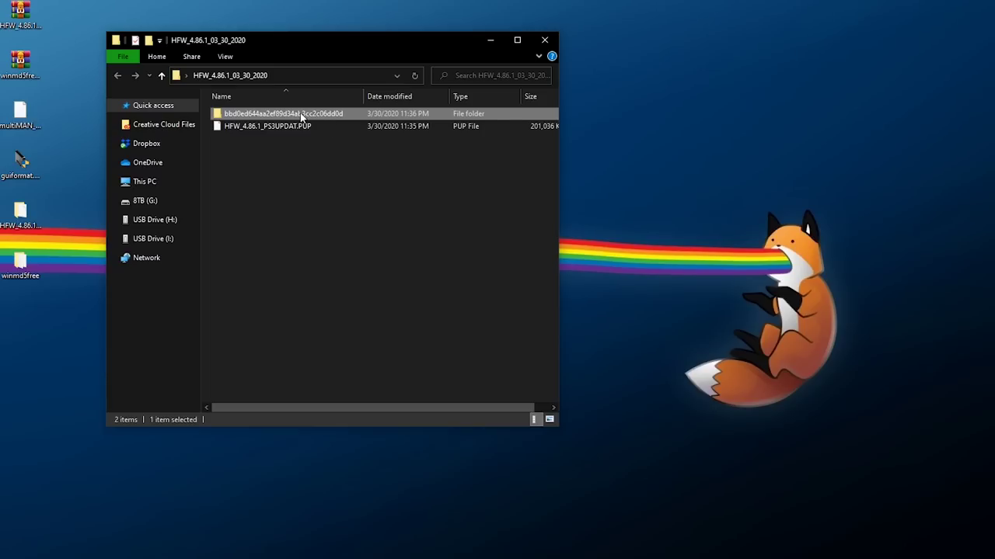
# - Copy the checksum used as the subfolder's name in HFW_4.86.1_03_30_2020 without renaming it, and close the folder window
pyautogui.click(300, 113)
pyautogui.rightClick(259, 114)
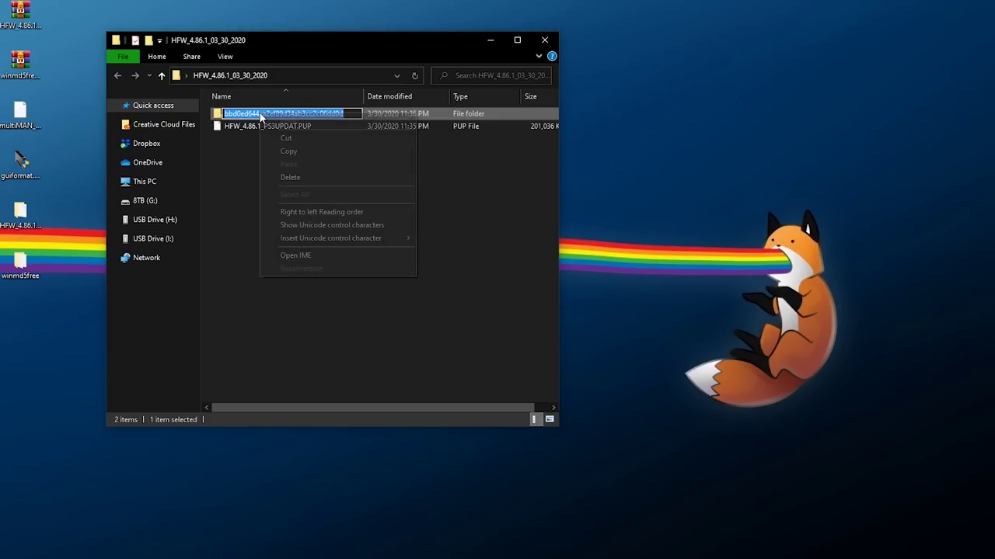
pyautogui.click(288, 153)
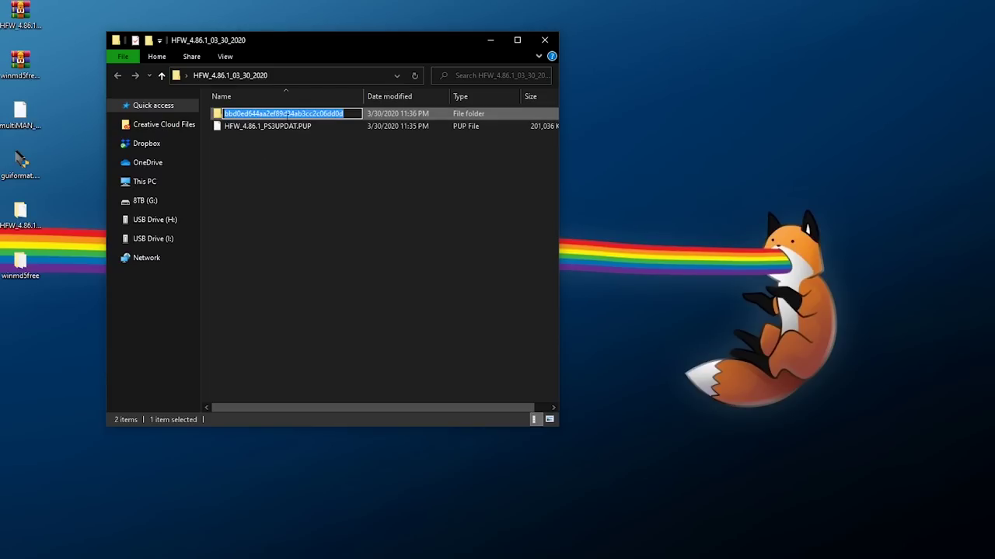
pyautogui.click(351, 148)
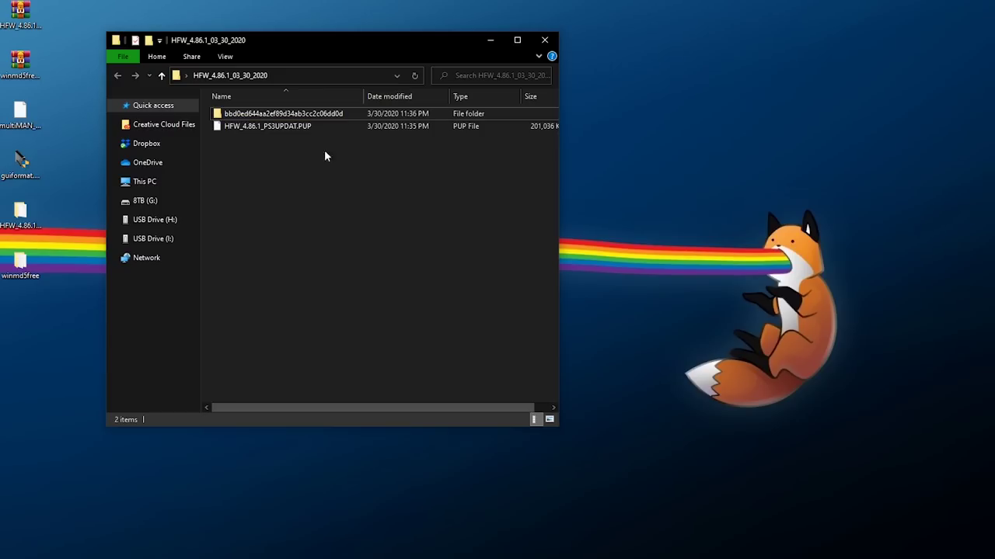
pyautogui.click(544, 41)
# - Paste the copied checksum as the original MD5 value and verify it against the firmware file's checksum
pyautogui.moveTo(400, 251); pyautogui.dragTo(203, 248)
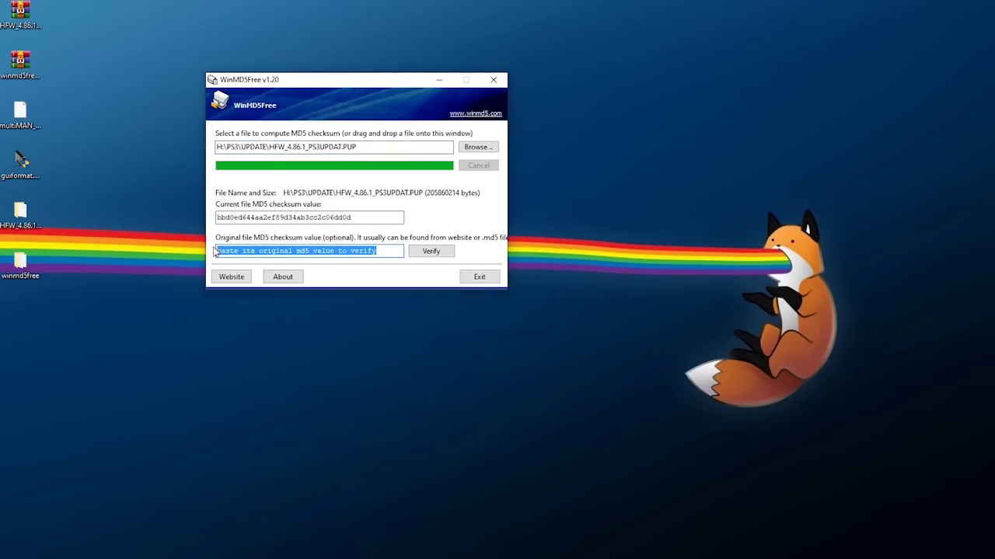
pyautogui.hotkey('ctrl', 'v')
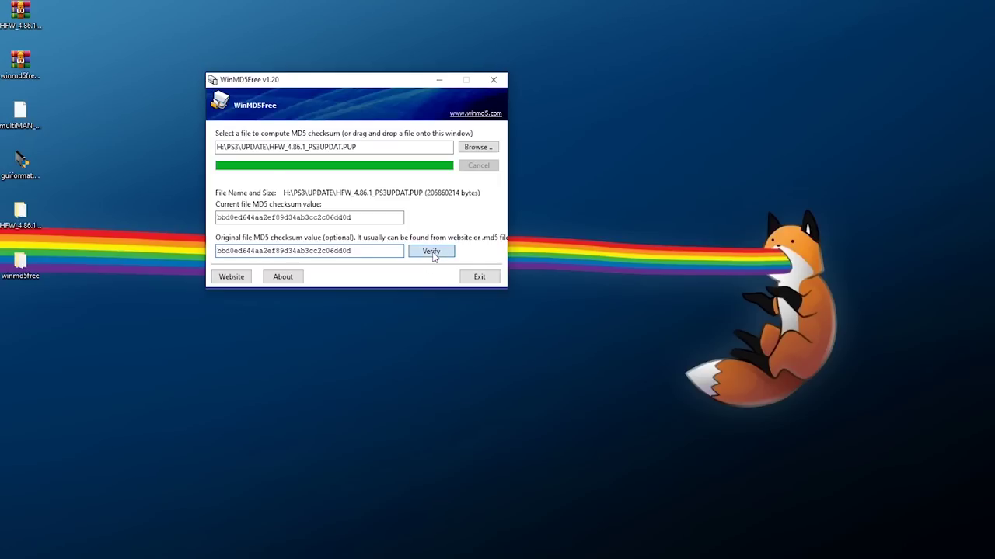
pyautogui.click(430, 251)
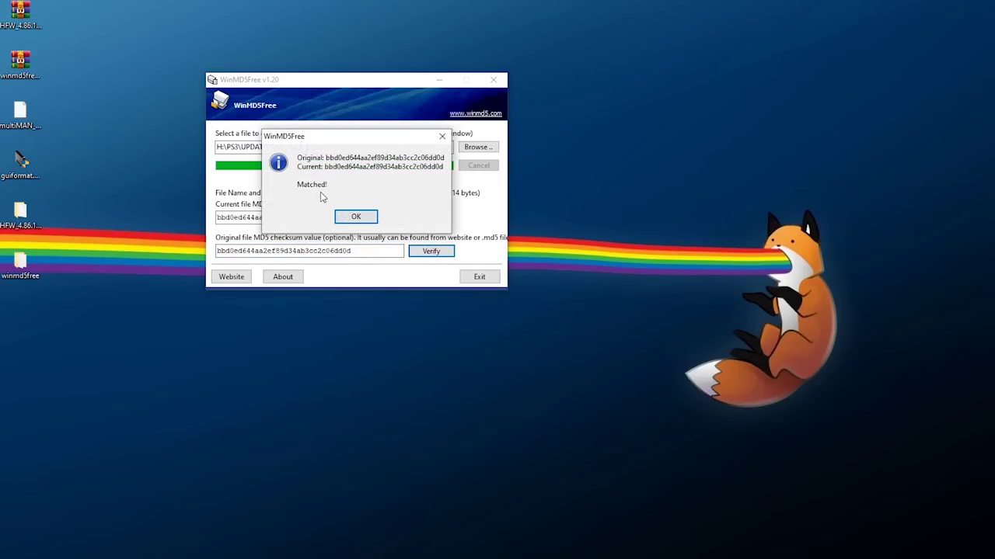
pyautogui.click(356, 216)
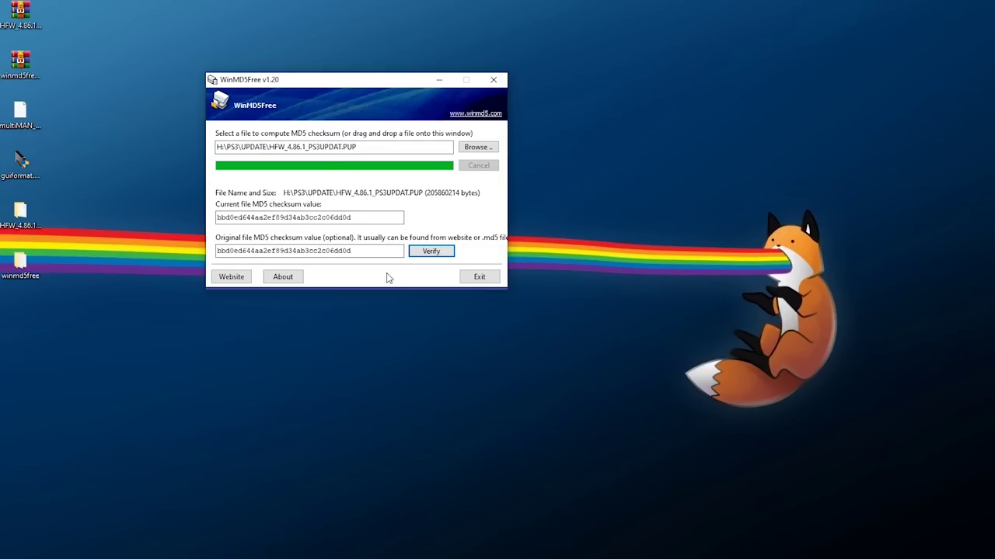
# - Verify the firmware checksum once more and exit WinMD5Free
pyautogui.click(435, 251)
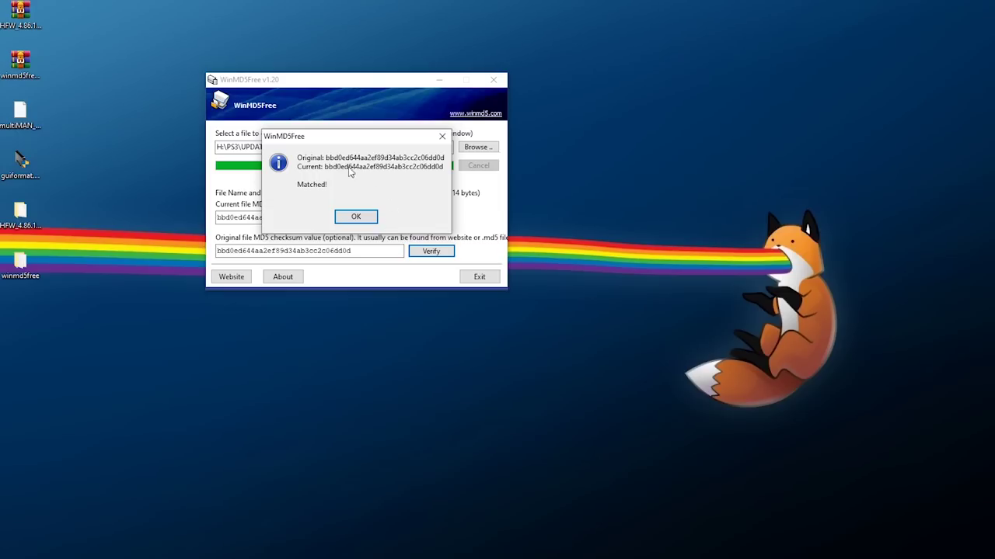
pyautogui.click(362, 220)
pyautogui.click(478, 278)
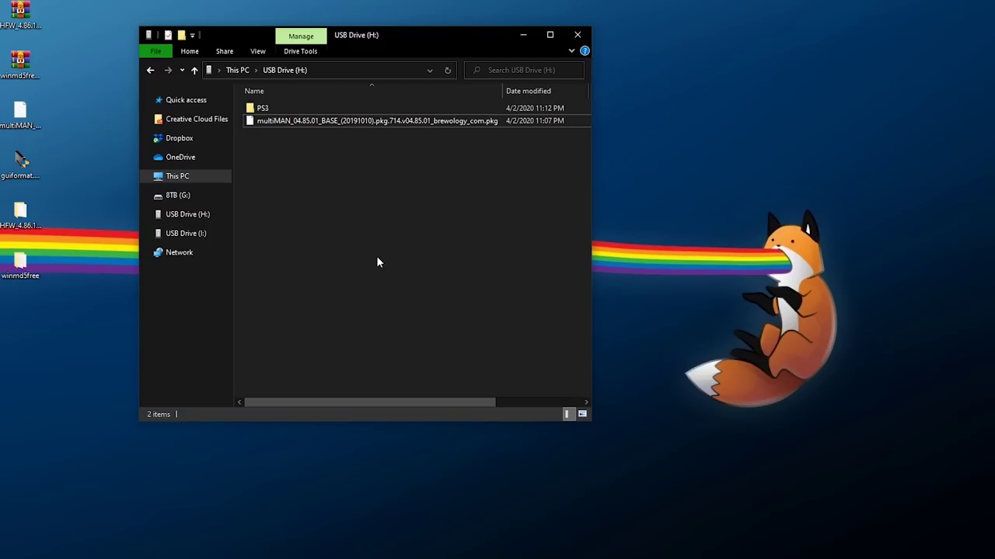
# - Rename HFW_4.86.1_PS3UPDAT.PUP in the PS3\UPDATE folder of USB Drive (H:) to PS3UPDAT.PUP
pyautogui.click(271, 110)
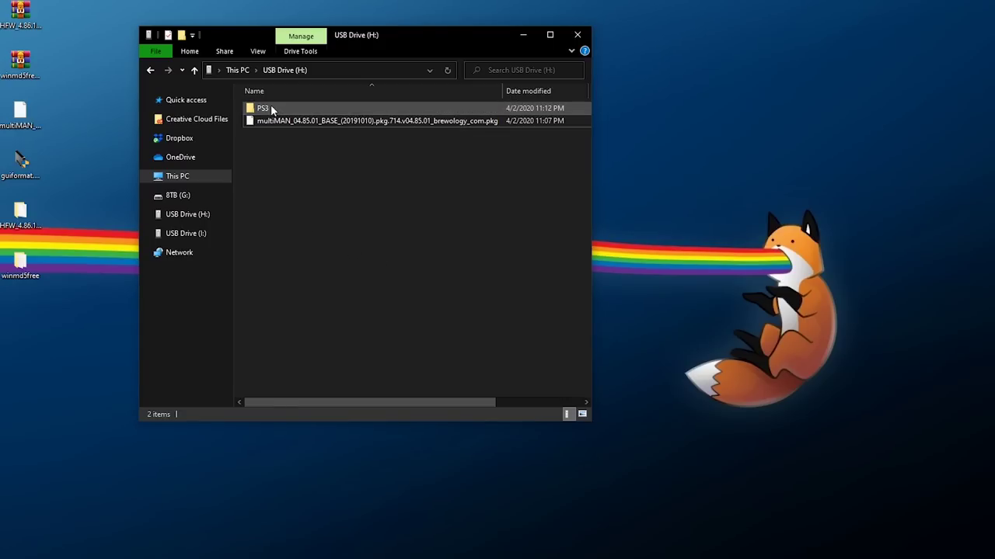
pyautogui.doubleClick(272, 109)
pyautogui.doubleClick(296, 106)
pyautogui.click(288, 113)
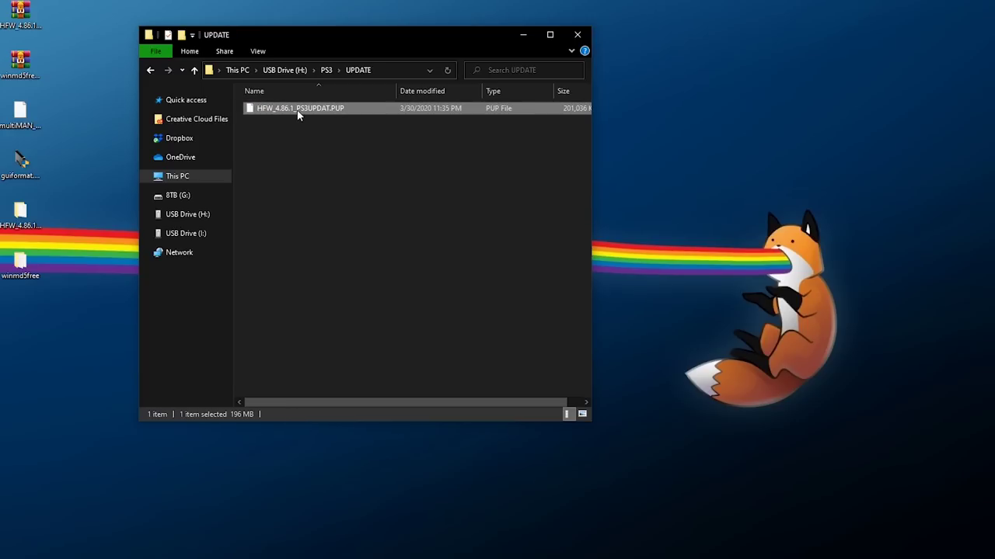
pyautogui.click(298, 110)
pyautogui.moveTo(298, 109); pyautogui.dragTo(257, 110)
pyautogui.press('Delete')
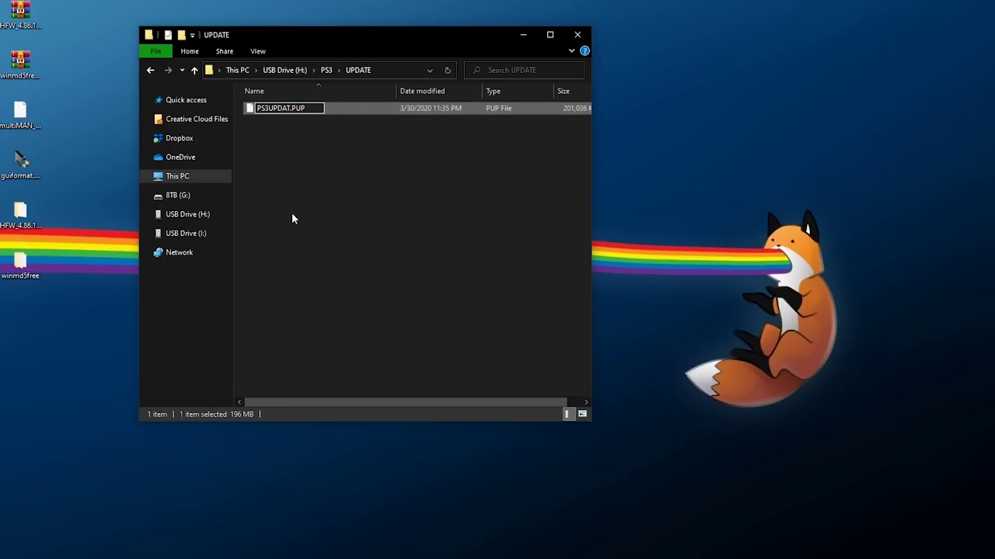
pyautogui.click(326, 224)
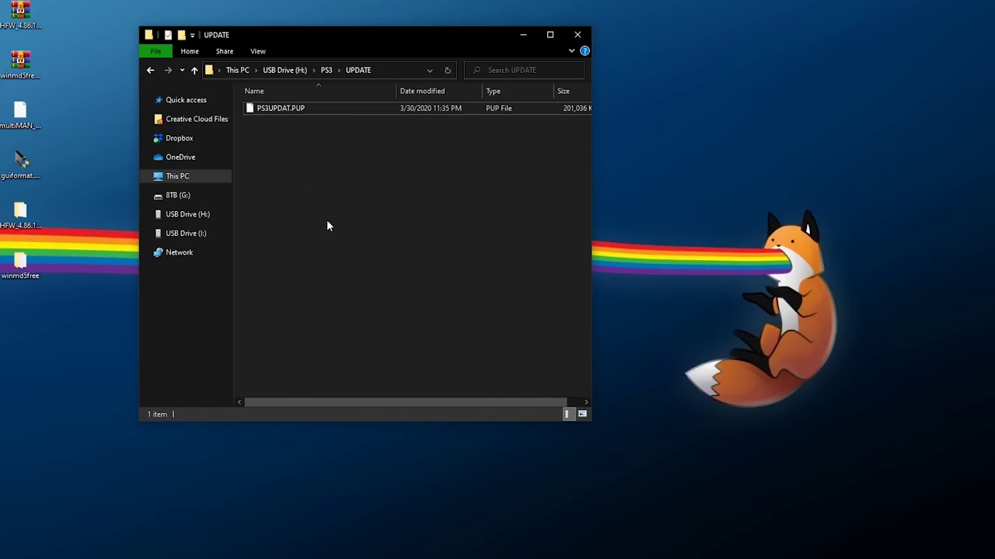
# - Check the file name extensions setting and review the USB drive's contents from its root down to the UPDATE folder
pyautogui.click(261, 50)
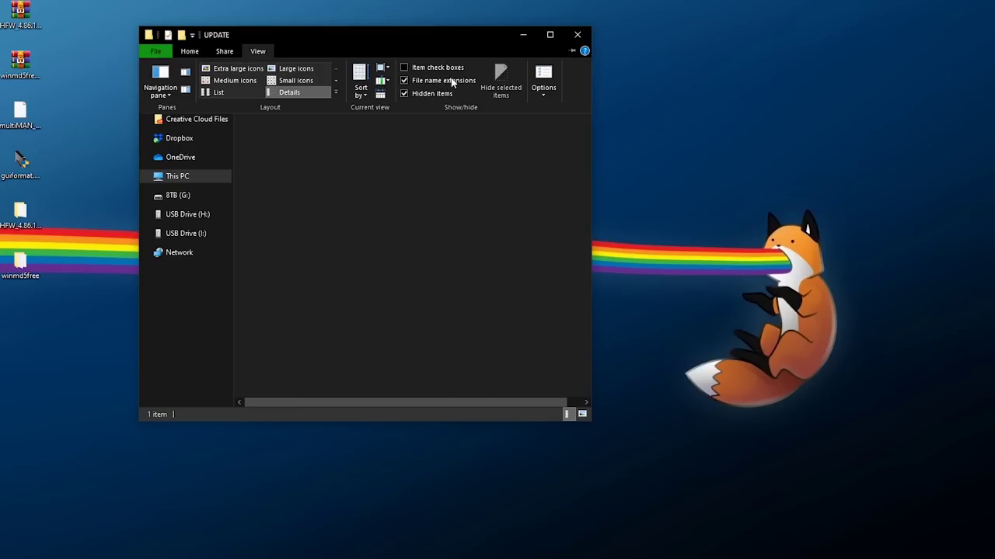
pyautogui.click(265, 53)
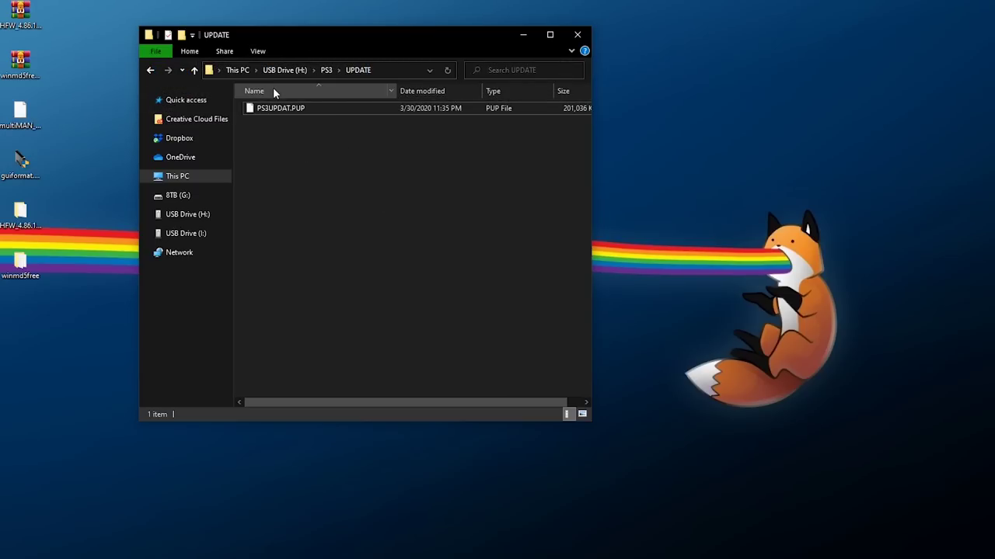
pyautogui.hotkey('alt', 'Up')
pyautogui.hotkey('alt', 'Up')
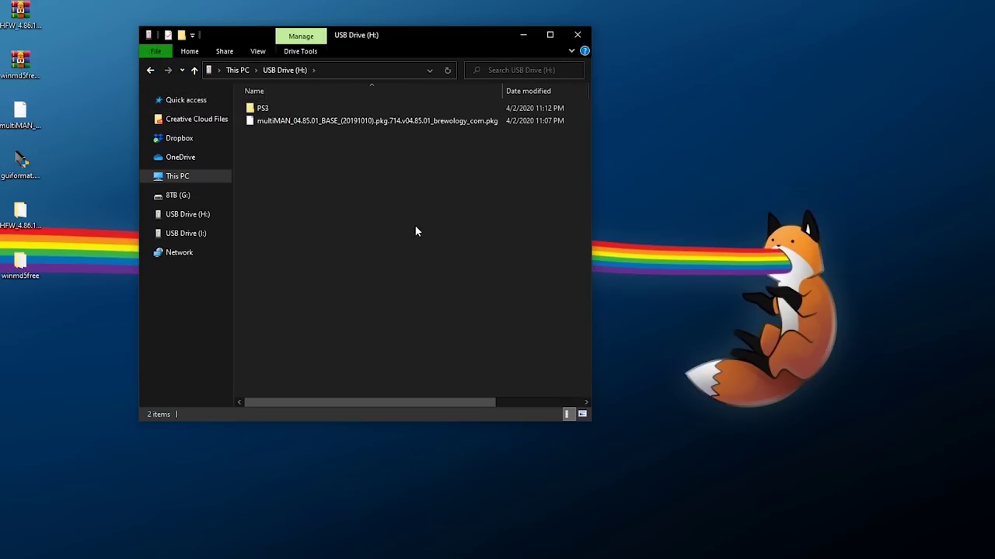
pyautogui.click(278, 122)
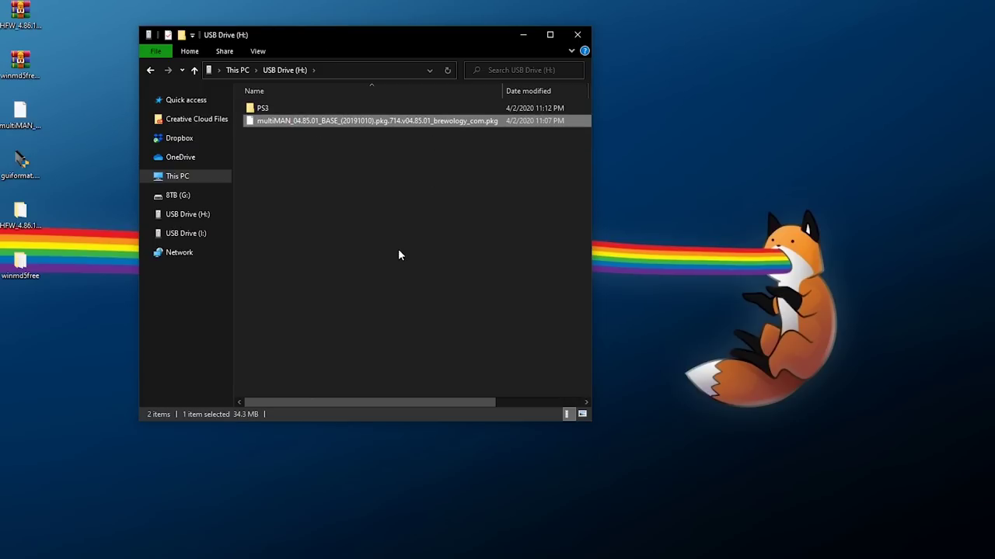
pyautogui.click(290, 107)
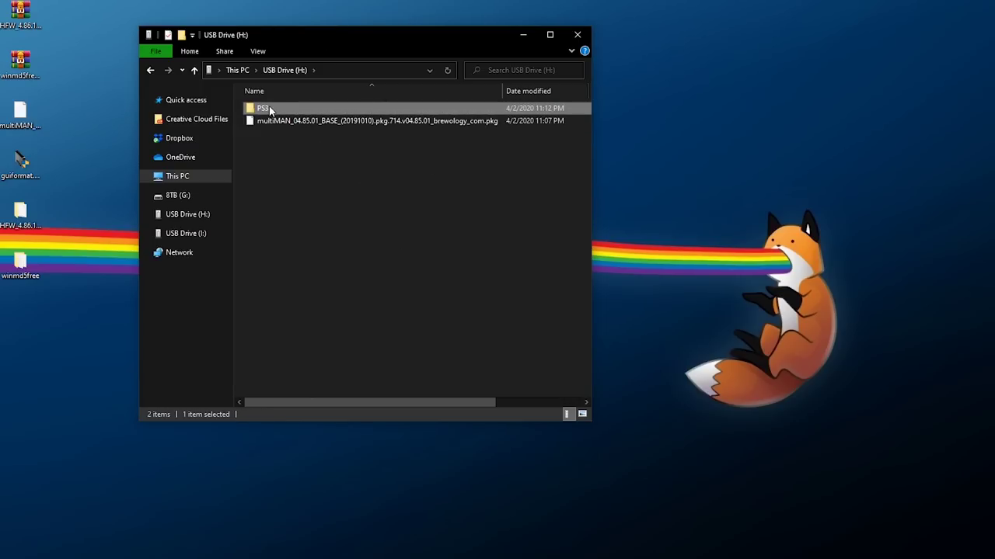
pyautogui.doubleClick(300, 111)
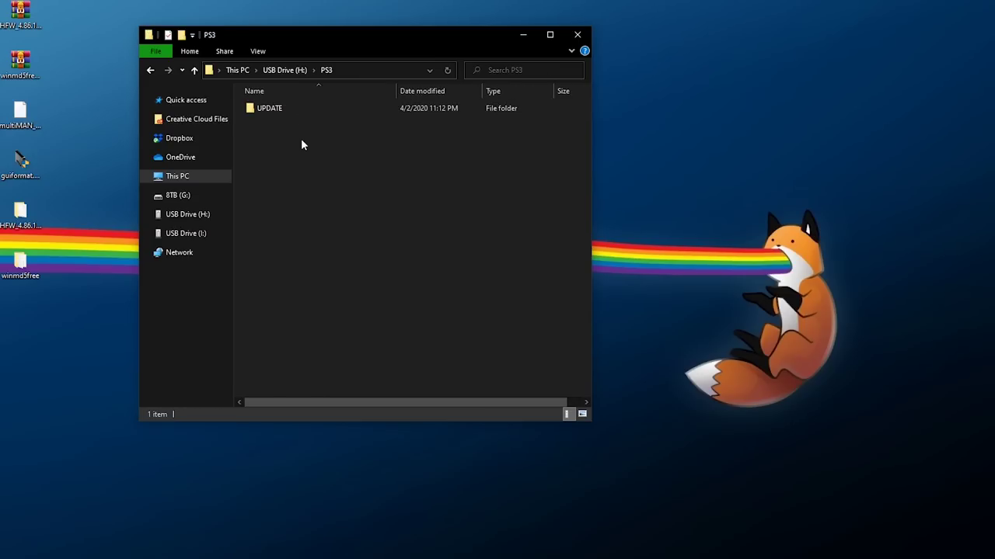
pyautogui.doubleClick(303, 108)
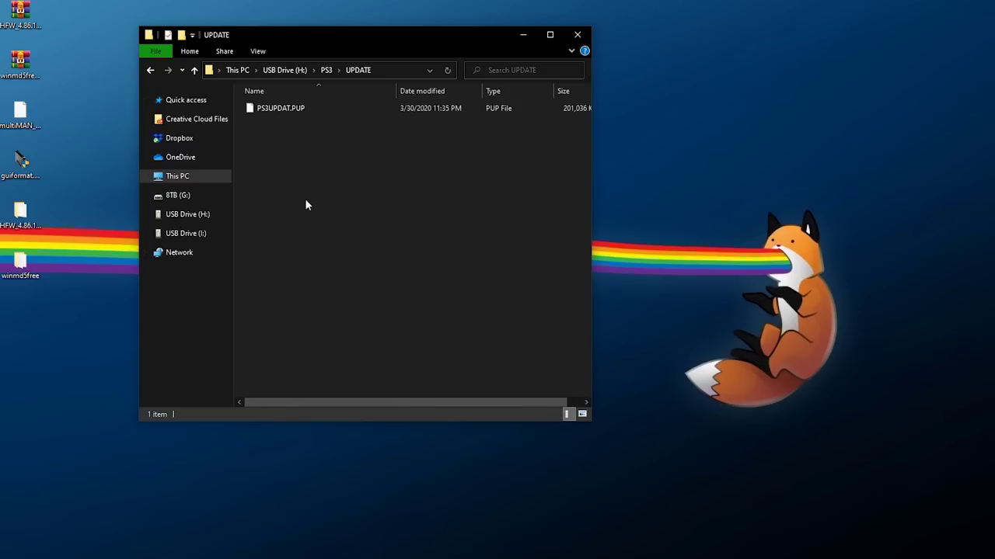
# - Eject USB Drive (H:) from This PC
pyautogui.click(185, 179)
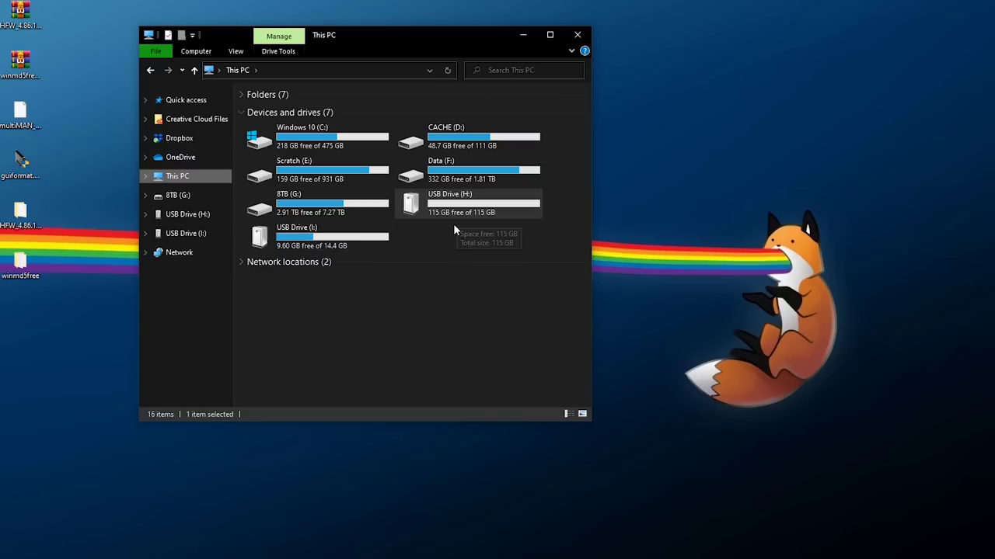
pyautogui.rightClick(423, 206)
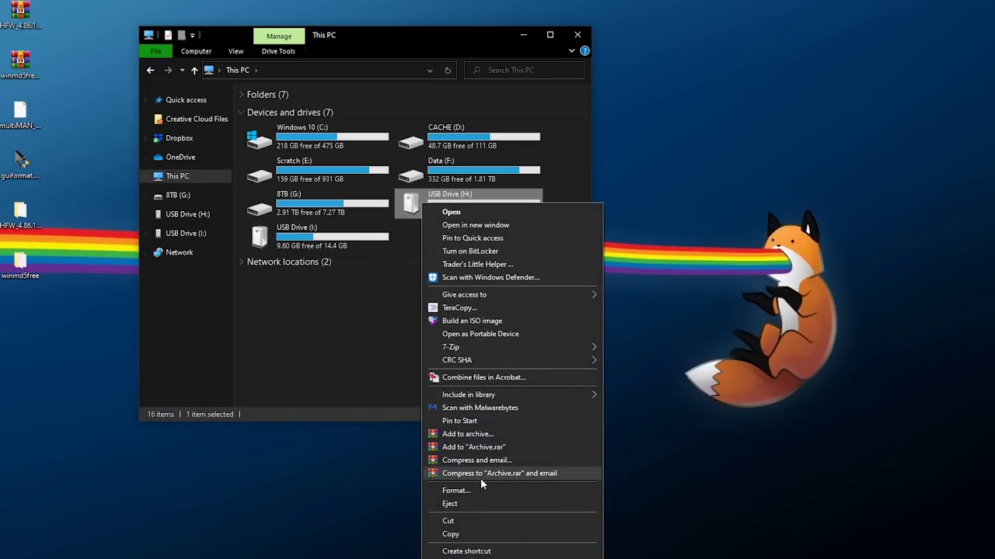
pyautogui.click(463, 505)
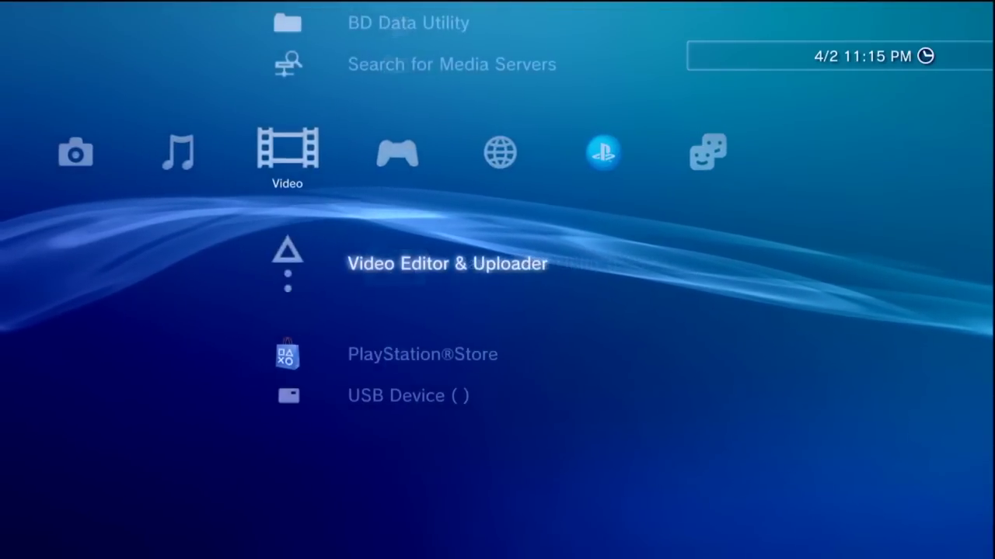
# - Switch to the PS3 home menu and navigate to System Update in Settings
pyautogui.press('Left')
pyautogui.press('Down')
pyautogui.press('Down')
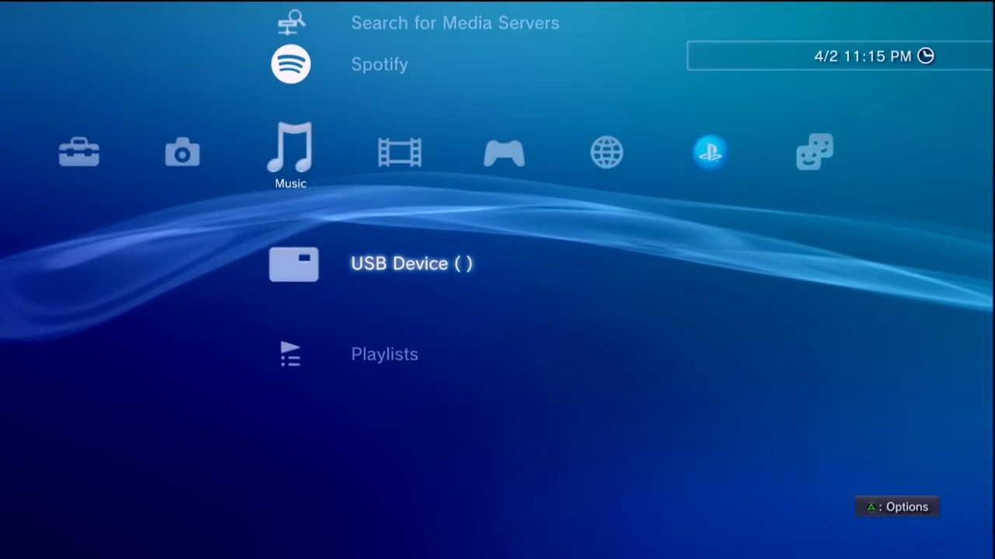
pyautogui.press('Left')
pyautogui.press('Left')
pyautogui.press('Up')
pyautogui.press('Up')
pyautogui.press('Up')
pyautogui.press('Up')
pyautogui.press('Up')
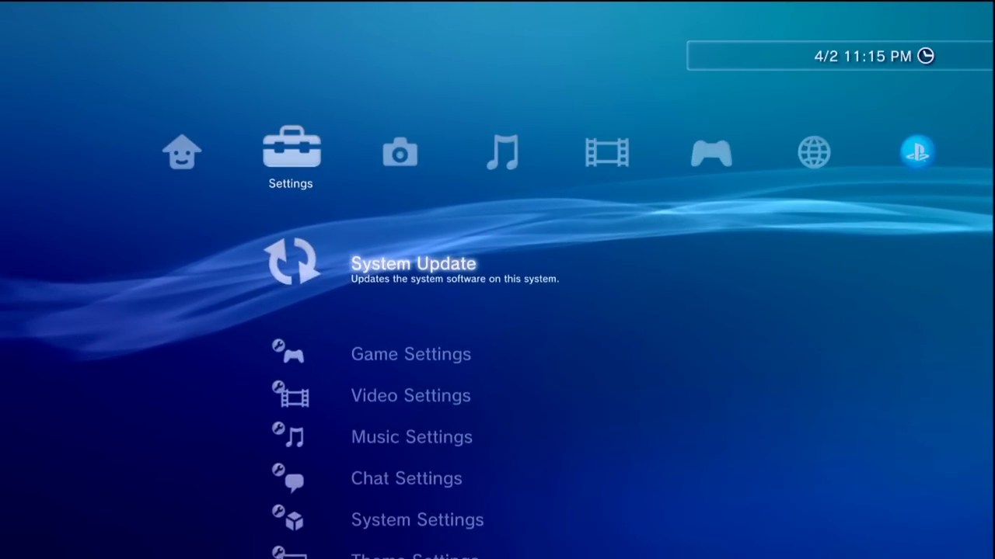
# - Try to update the PS3 system software via Storage Media and return to Settings
pyautogui.press('Return')
pyautogui.press('Down')
pyautogui.press('Return')
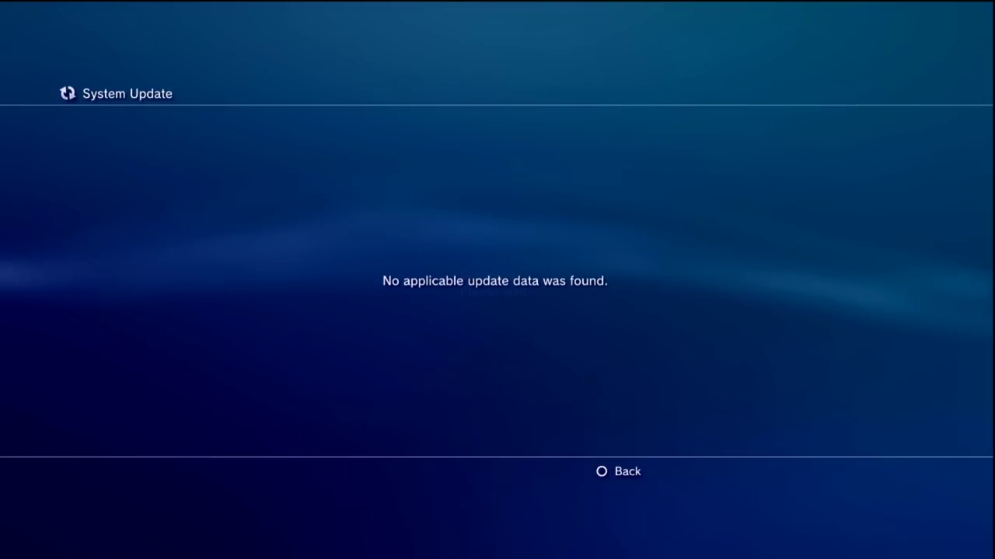
pyautogui.press('Escape')
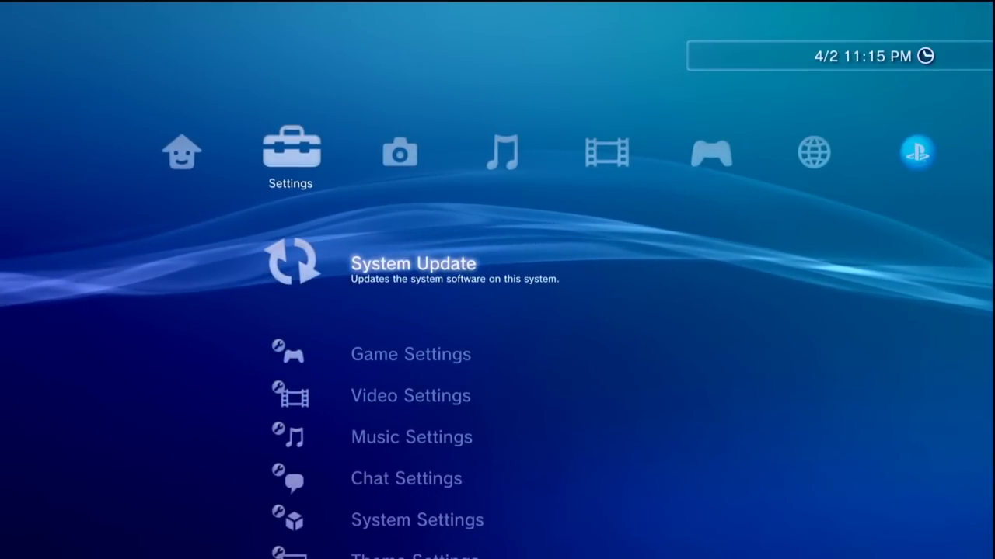
# - Start the system update via Storage Media with version 4.86.1 HFW from the USB device, accepting the user agreement
pyautogui.press('Return')
pyautogui.press('Down')
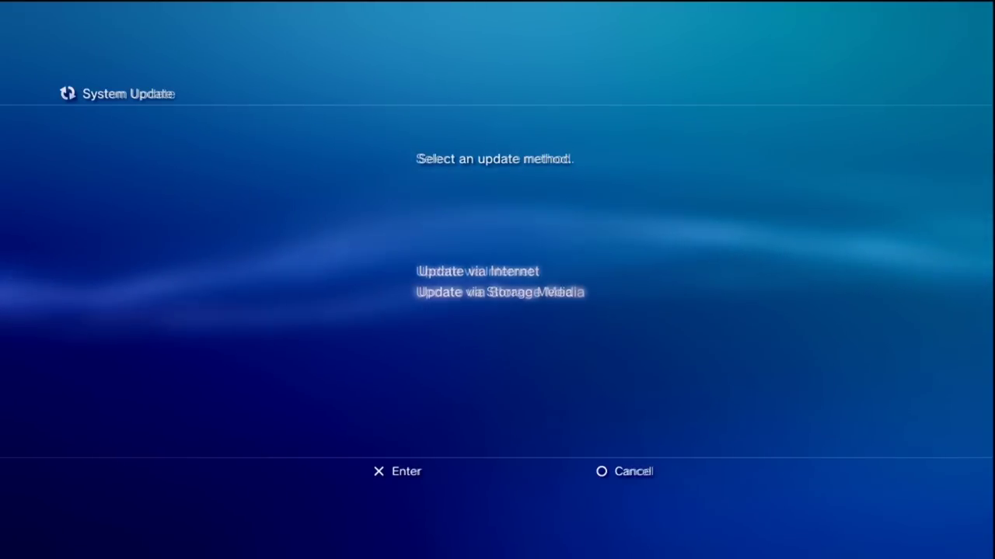
pyautogui.press('Return')
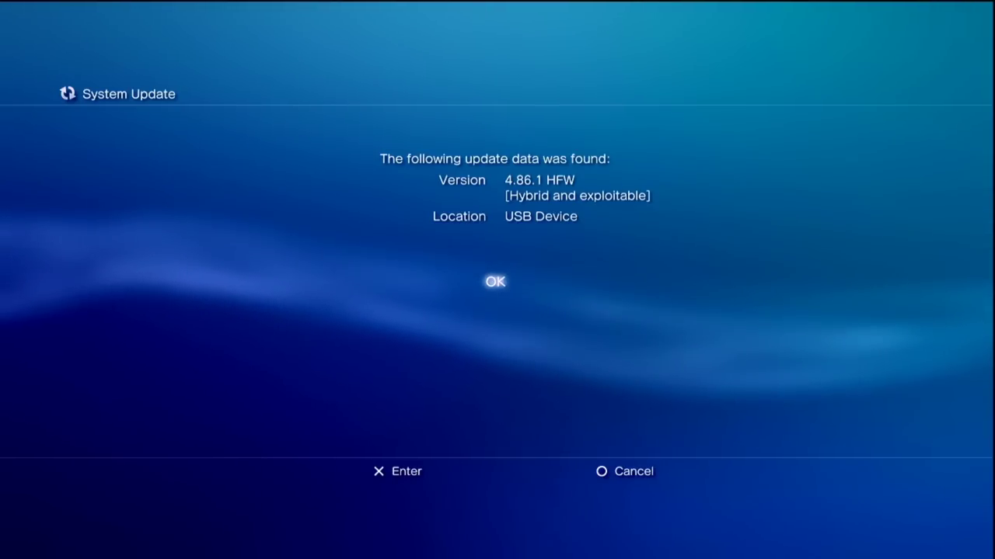
pyautogui.press('Return')
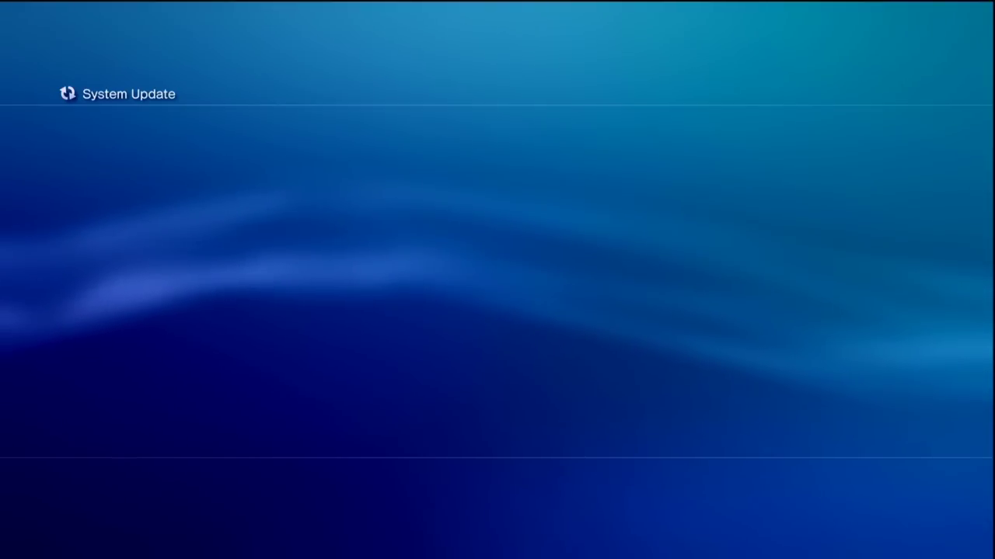
pyautogui.press('Return')
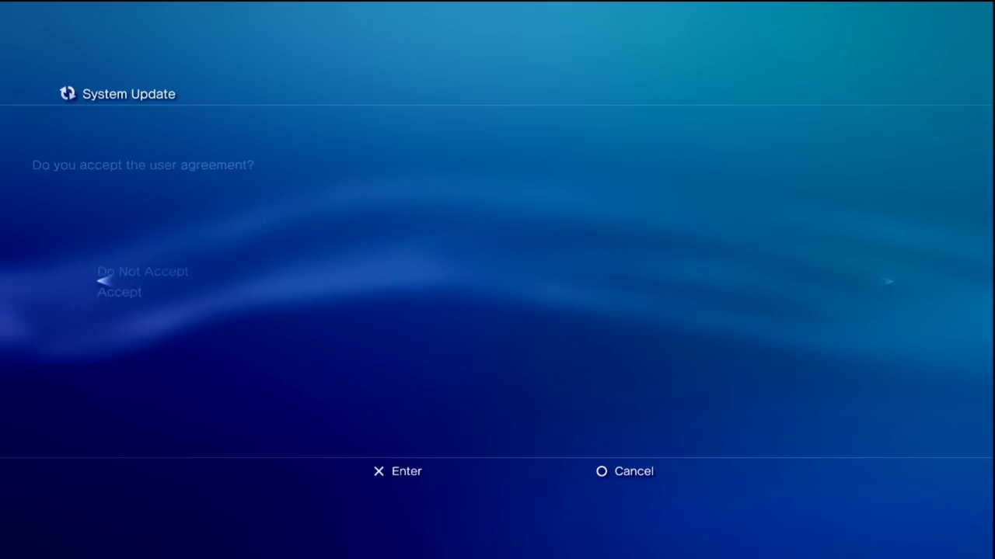
pyautogui.press('Return')
pyautogui.press('Return')
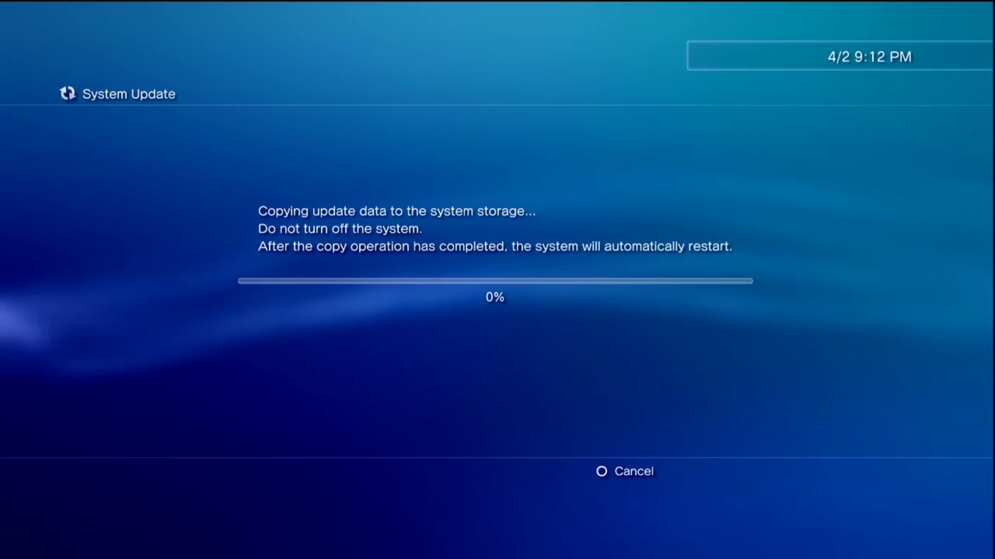